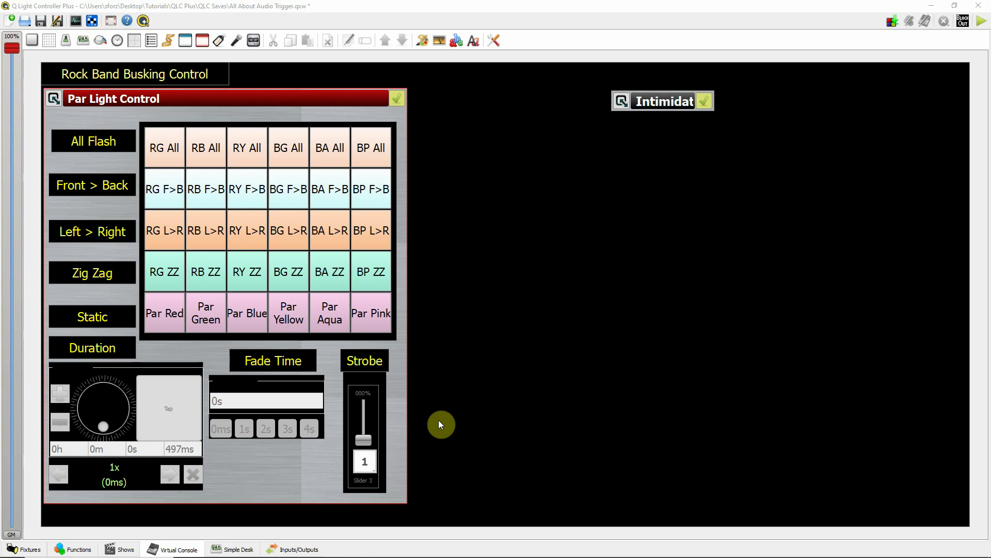
# - Open the audio device settings for inputs and outputs and start the level monitor to check the incoming signal
pyautogui.click(289, 550)
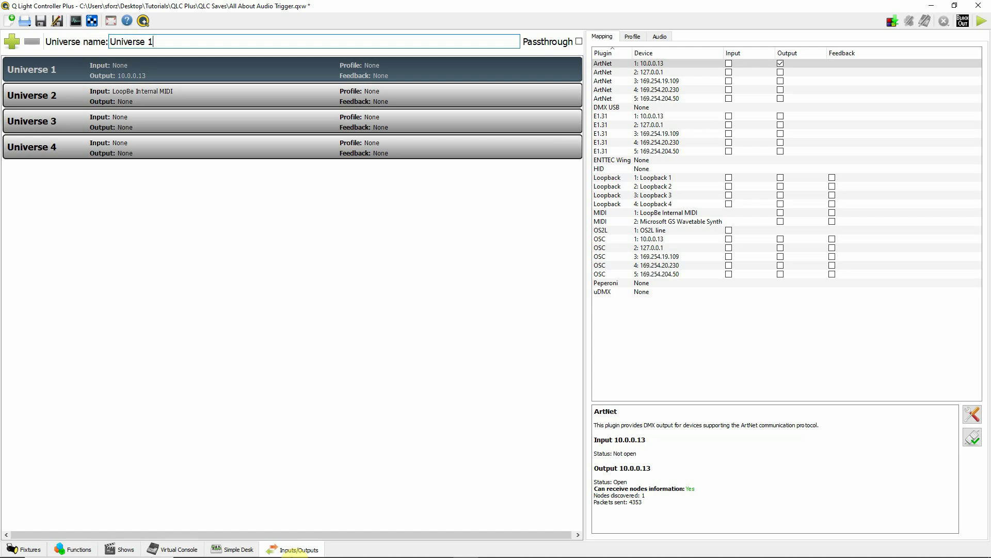
pyautogui.click(661, 37)
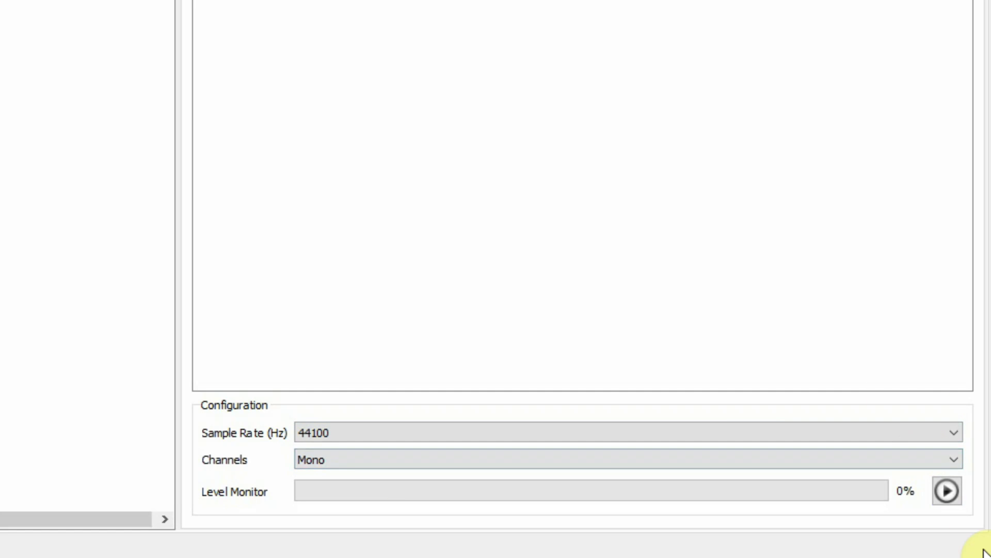
pyautogui.click(949, 491)
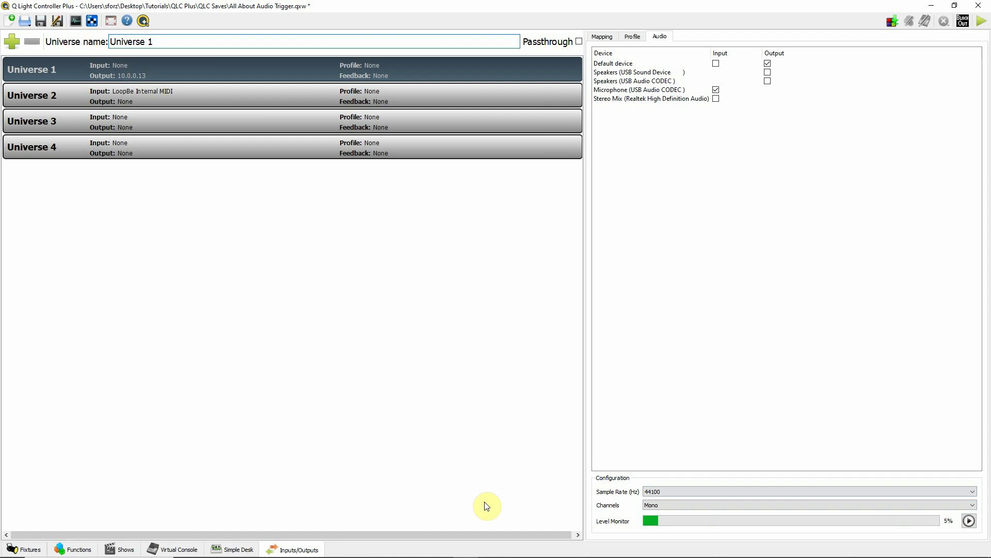
# - Add an audio triggers widget to the virtual console and place it enlarged beside the Par Light Control frame
pyautogui.click(183, 550)
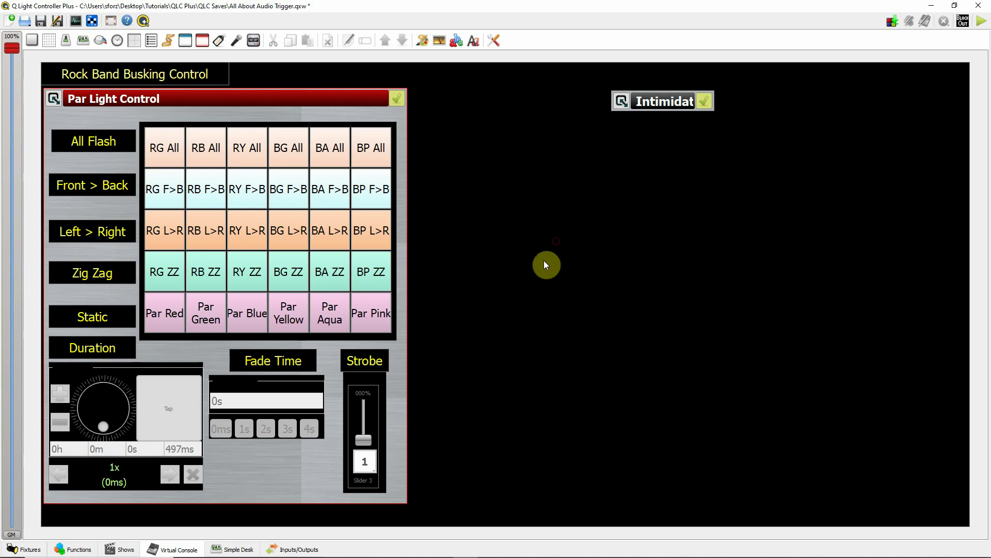
pyautogui.click(237, 44)
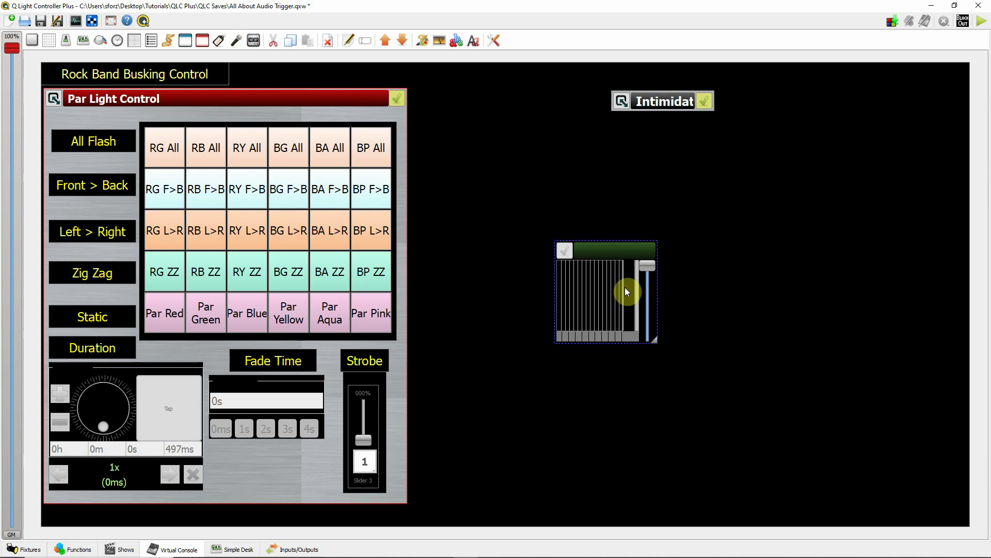
pyautogui.moveTo(625, 292); pyautogui.dragTo(497, 151)
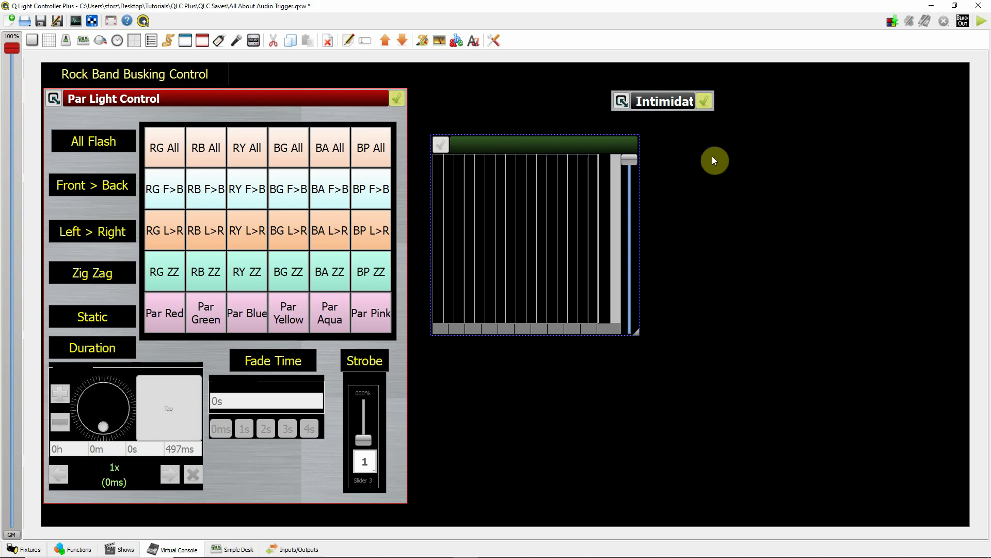
# - Name the audio triggers widget "Audio Trigger" and set its number of spectrum bars to 6
pyautogui.doubleClick(523, 146)
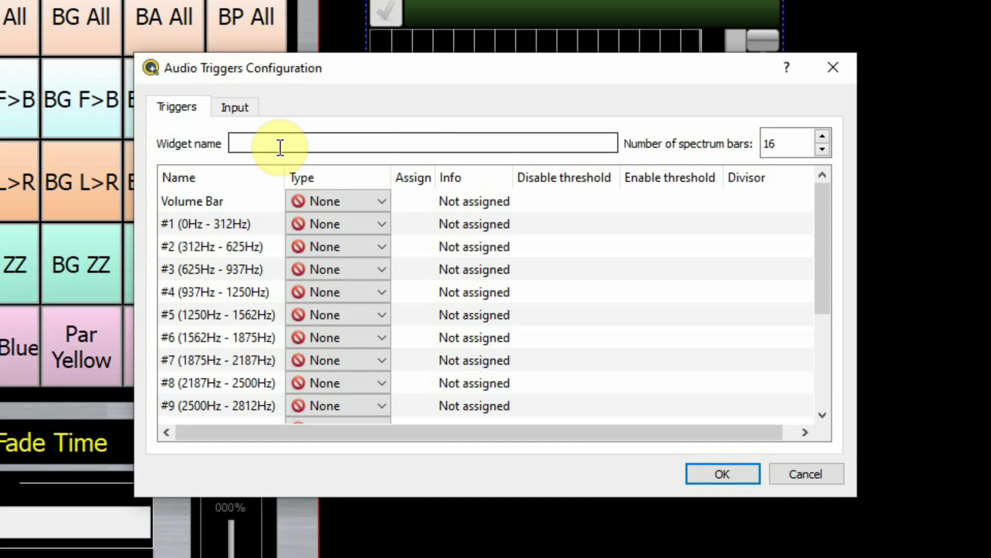
pyautogui.write('Audio Trigger')
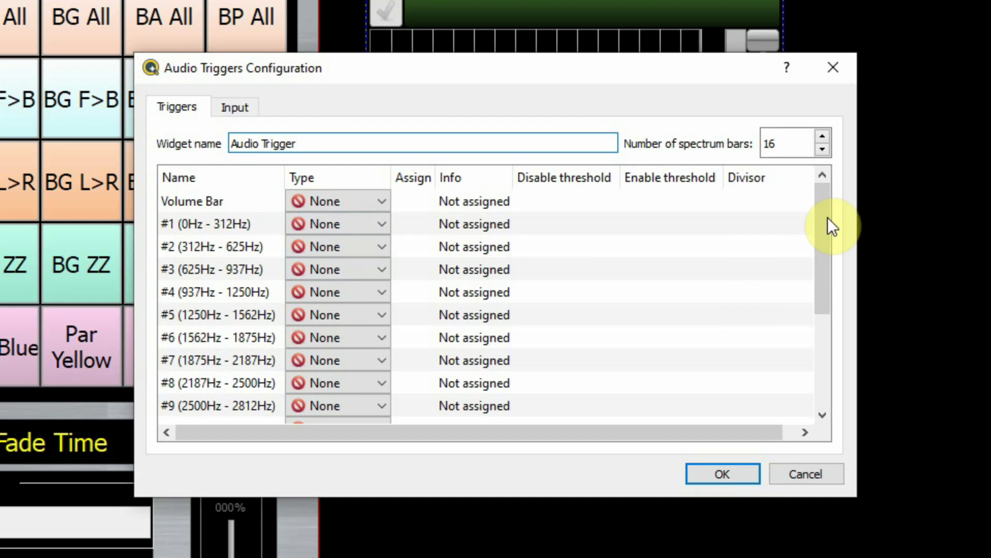
pyautogui.scroll(-2, 828, 242)
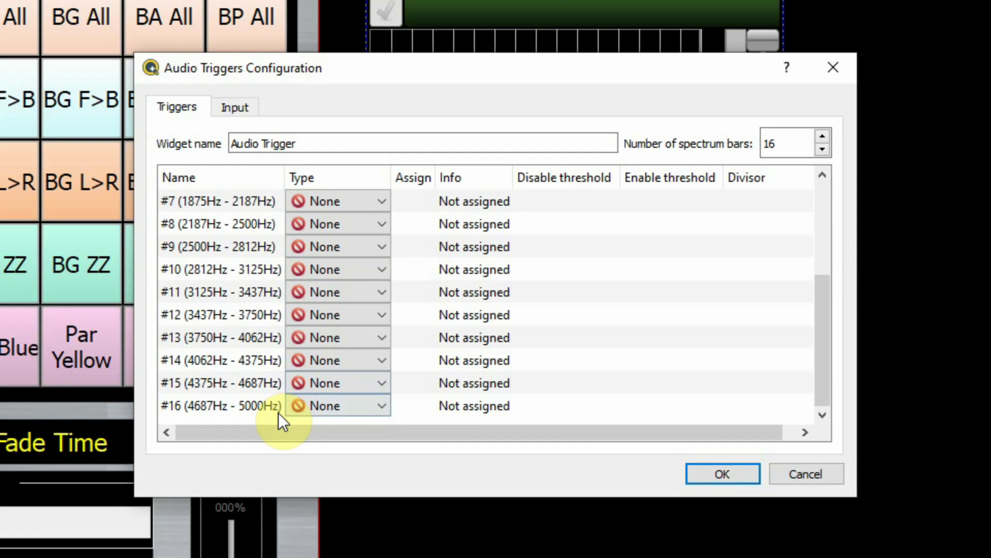
pyautogui.scroll(3, 820, 351)
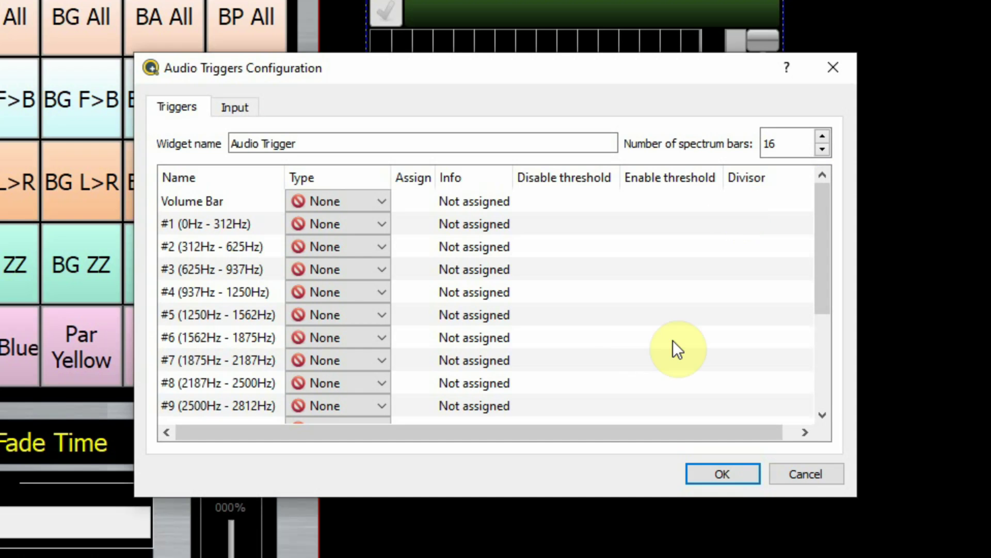
pyautogui.moveTo(816, 145); pyautogui.dragTo(754, 157)
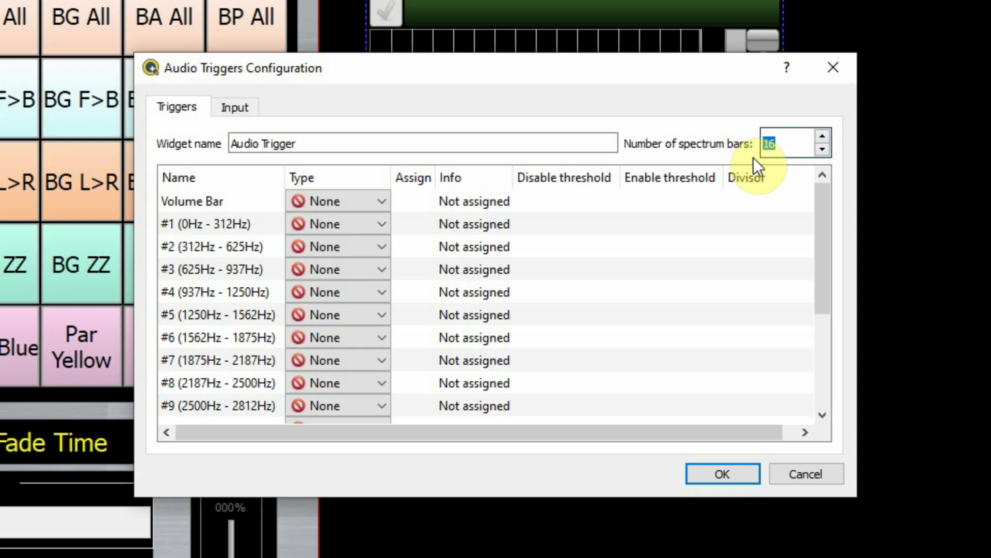
pyautogui.write('6')
pyautogui.press('Tab')
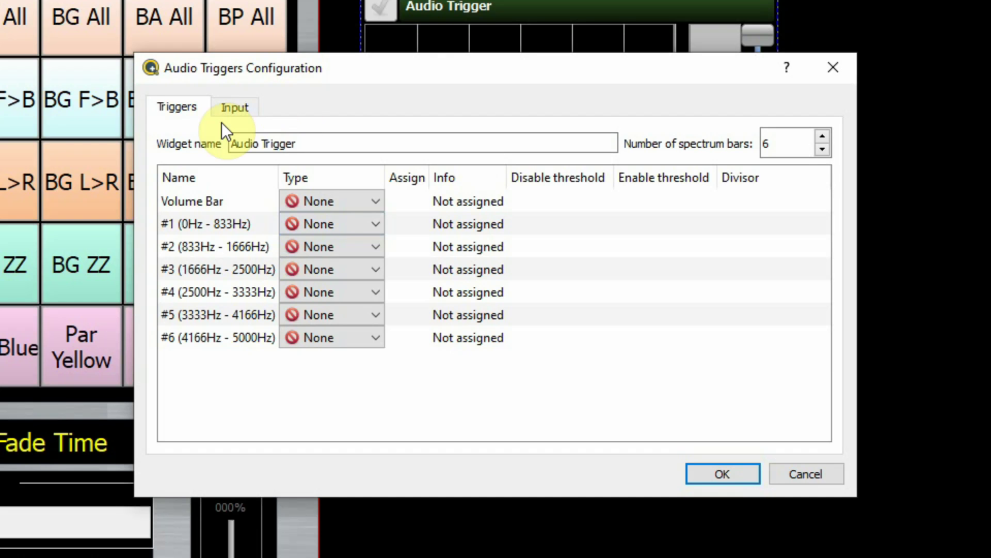
# - Assign the key combination Shift+A to the audio trigger widget and accept its configuration
pyautogui.click(245, 106)
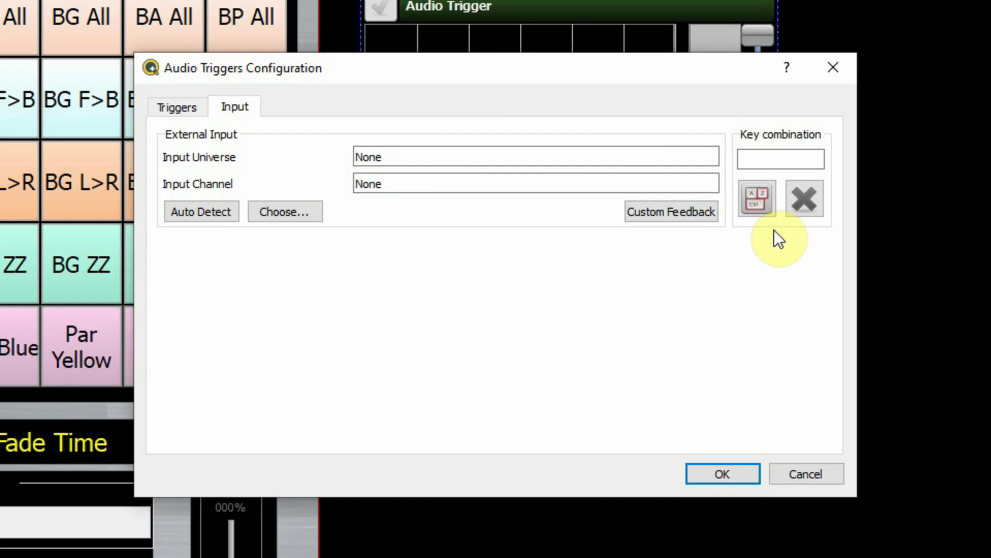
pyautogui.click(767, 200)
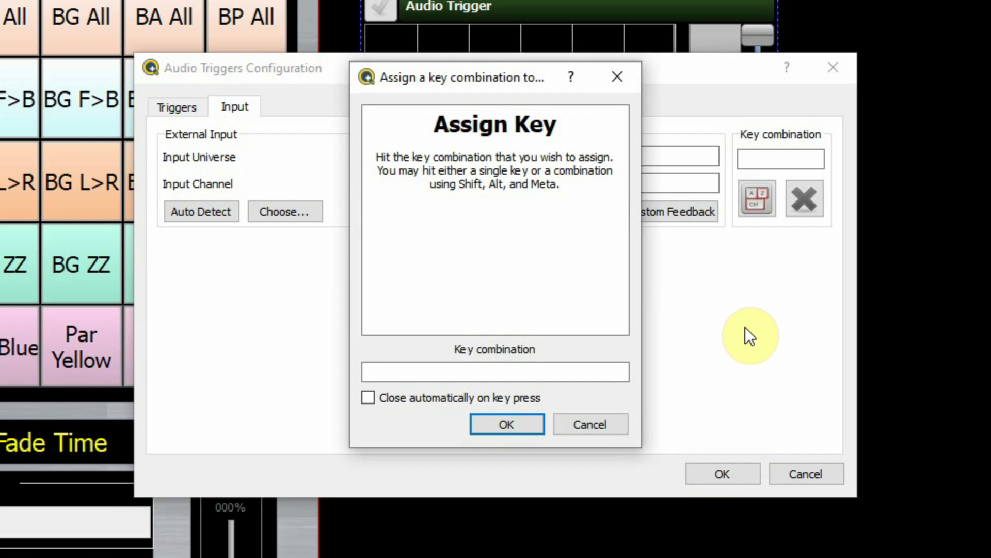
pyautogui.hotkey('shift', 'a')
pyautogui.click(510, 430)
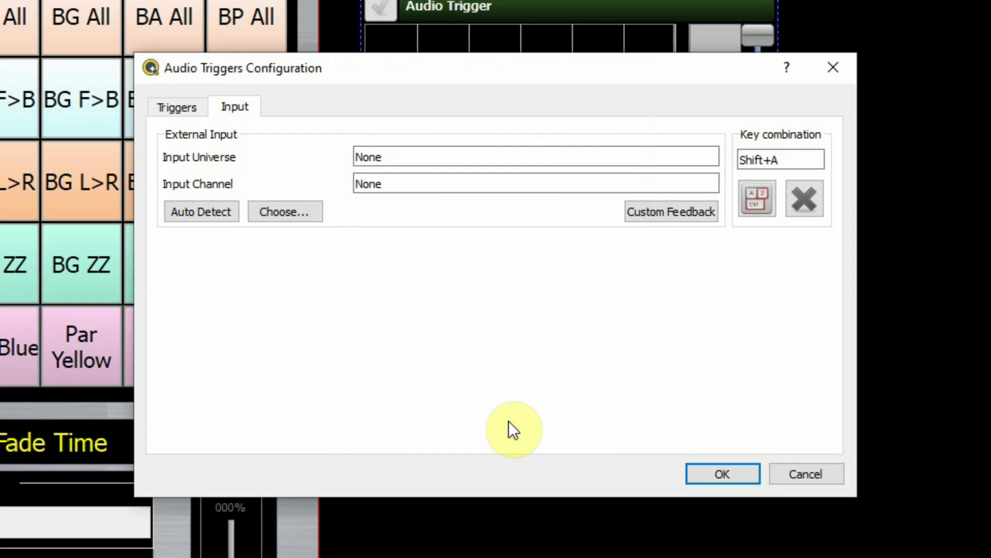
pyautogui.click(724, 476)
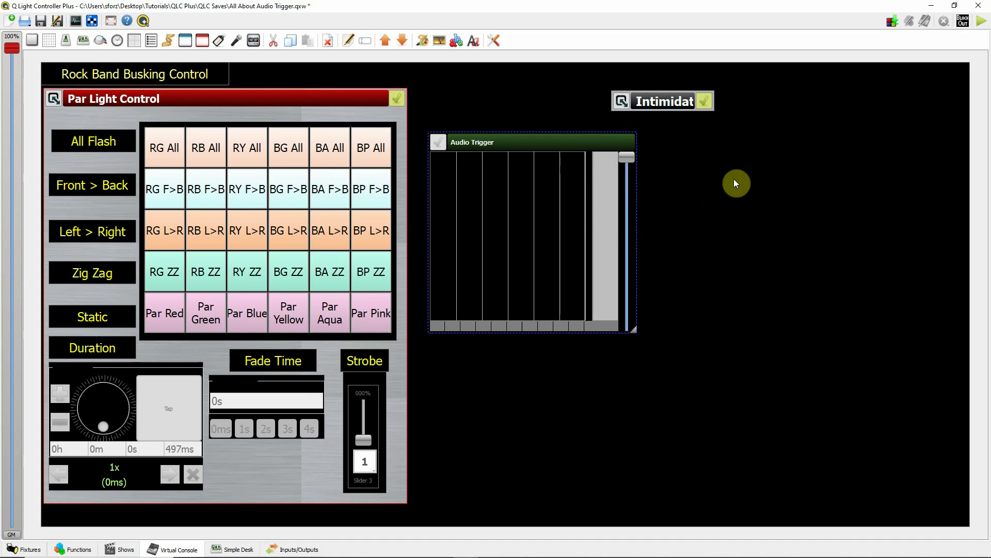
# - Switch to operate mode, enable the Audio Trigger widget and lower its level slider slightly
pyautogui.click(983, 21)
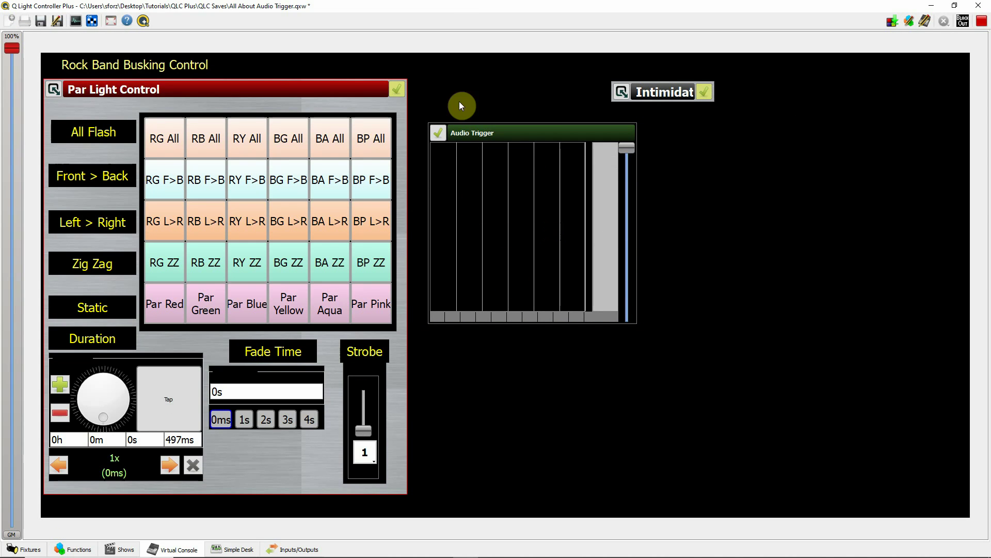
pyautogui.click(440, 132)
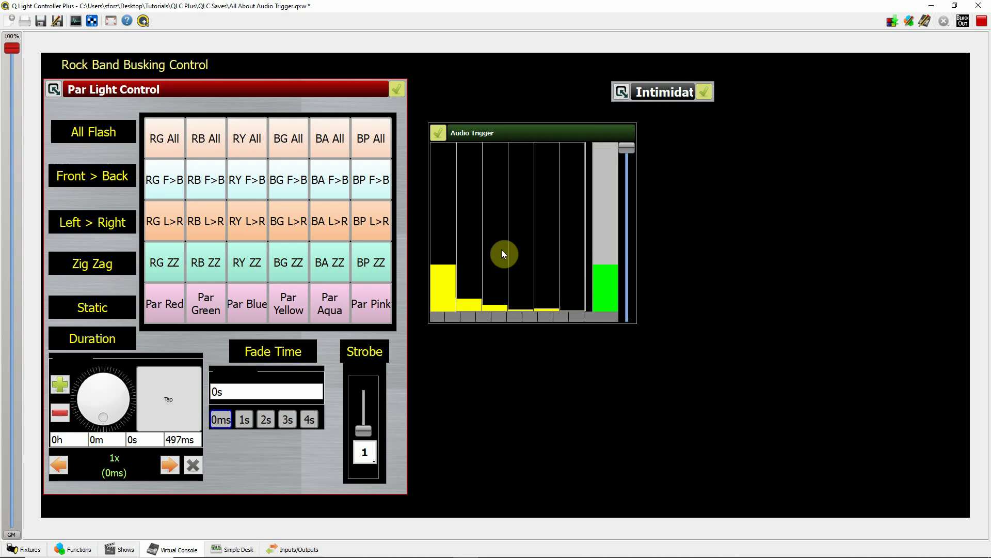
pyautogui.click(440, 132)
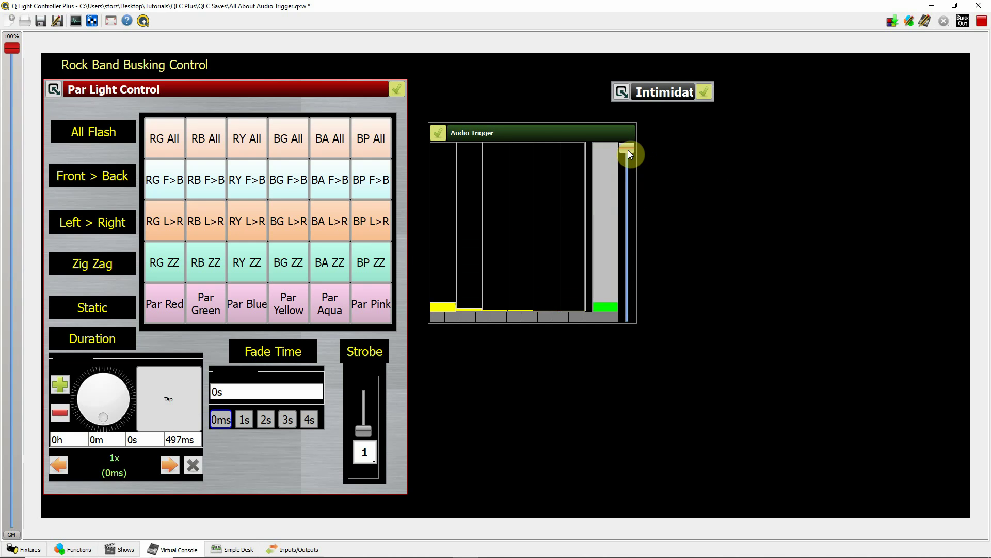
pyautogui.moveTo(628, 149)
pyautogui.mouseDown()
pyautogui.moveTo(630, 231)
pyautogui.moveTo(626, 154)
pyautogui.mouseUp()
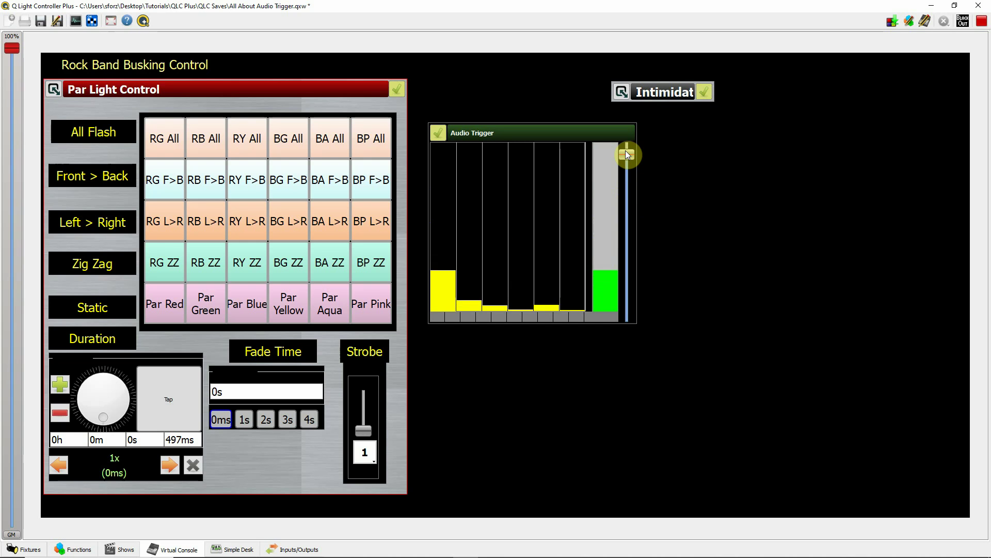
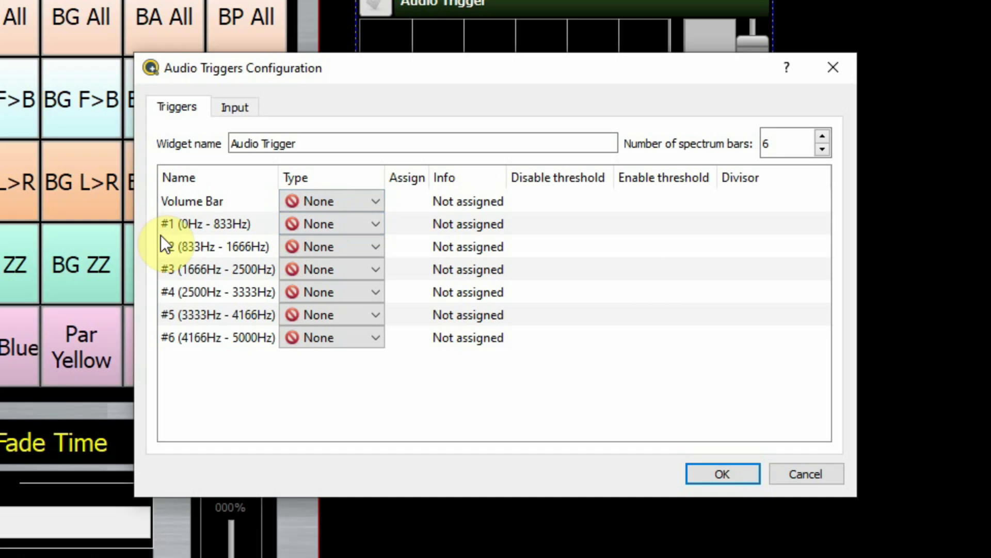
# - Set the type of spectrum bar #1 (0Hz - 833Hz) to DMX and open its channel assignment
pyautogui.click(375, 222)
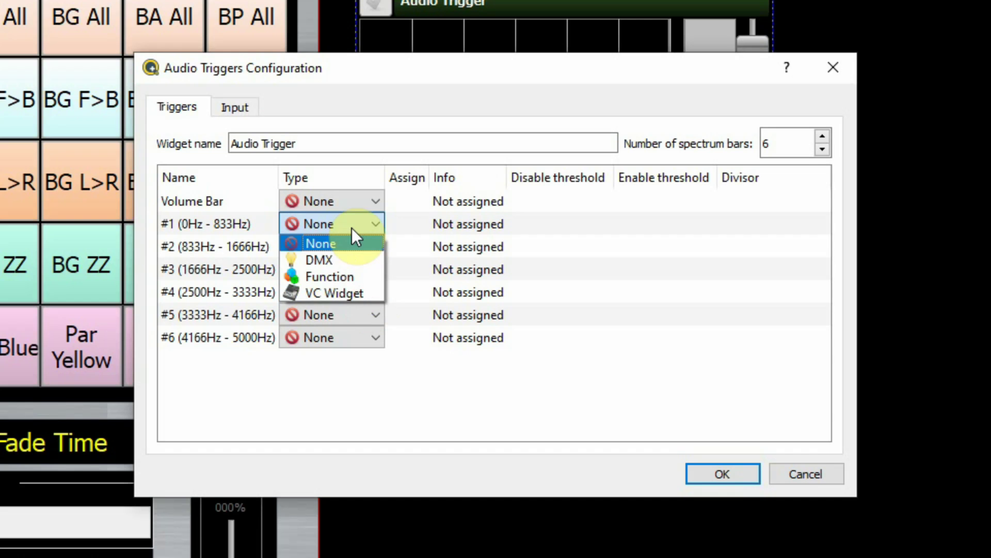
pyautogui.click(354, 261)
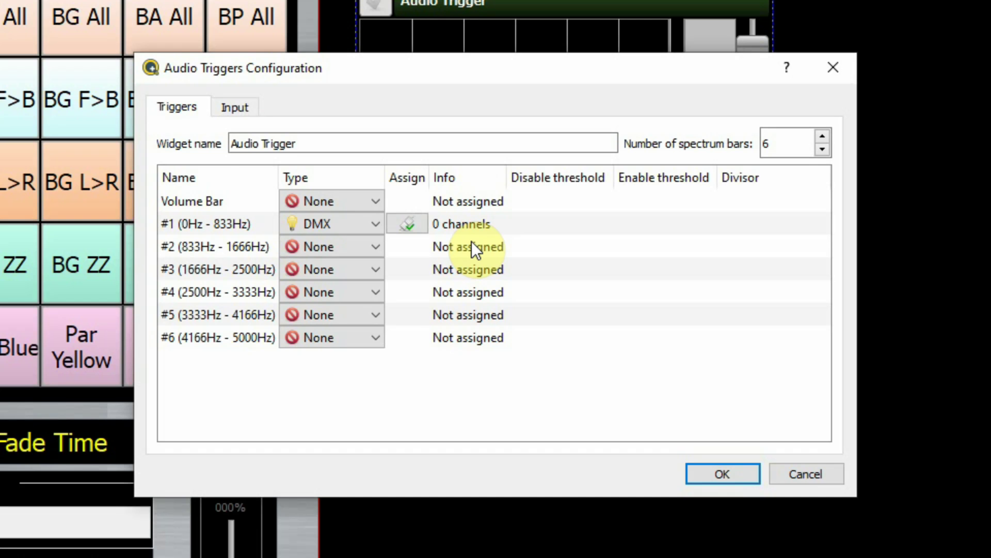
pyautogui.click(408, 224)
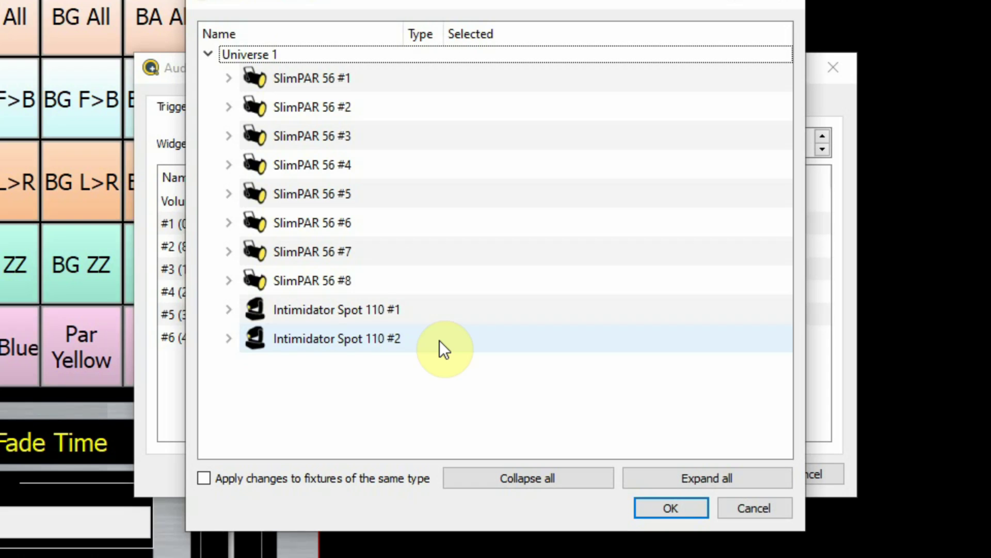
# - Assign the Red and Dimmer channels of SlimPAR 56 #1 to the bar, applied to all fixtures of the same type, and accept the configuration
pyautogui.click(205, 478)
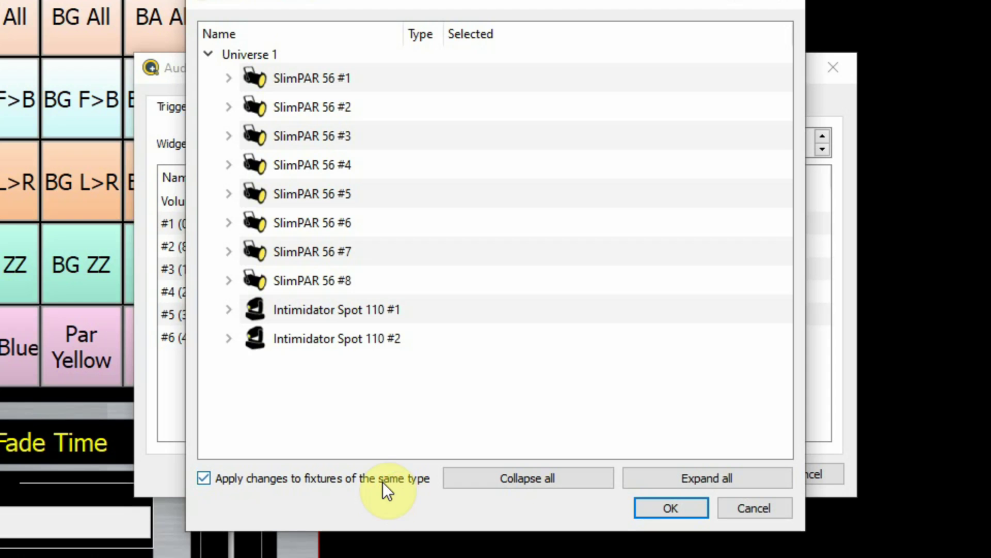
pyautogui.click(229, 78)
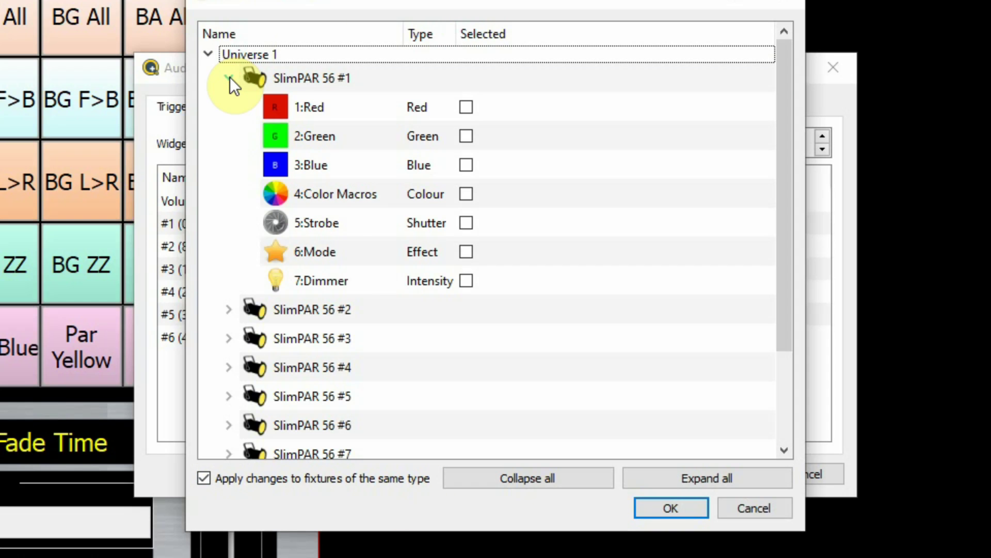
pyautogui.click(466, 107)
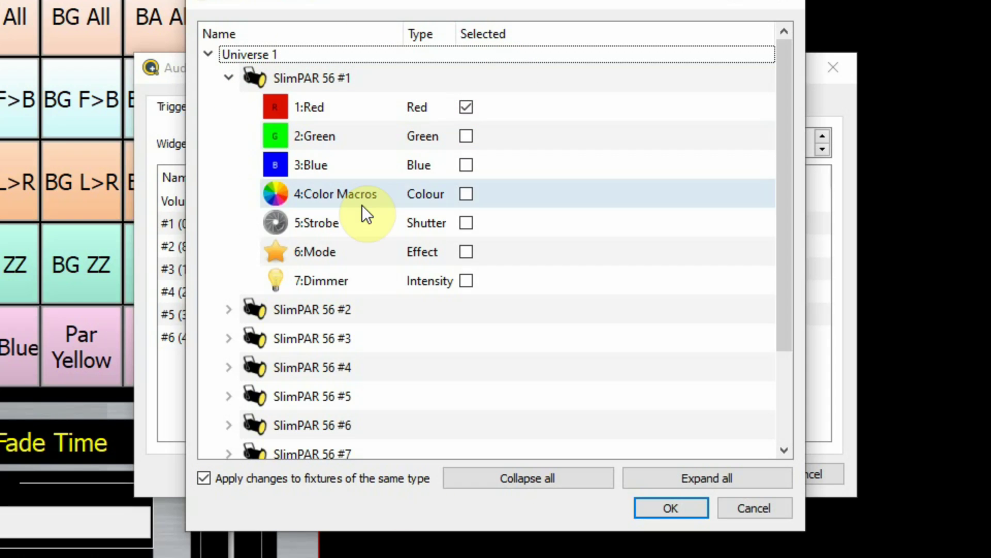
pyautogui.click(468, 280)
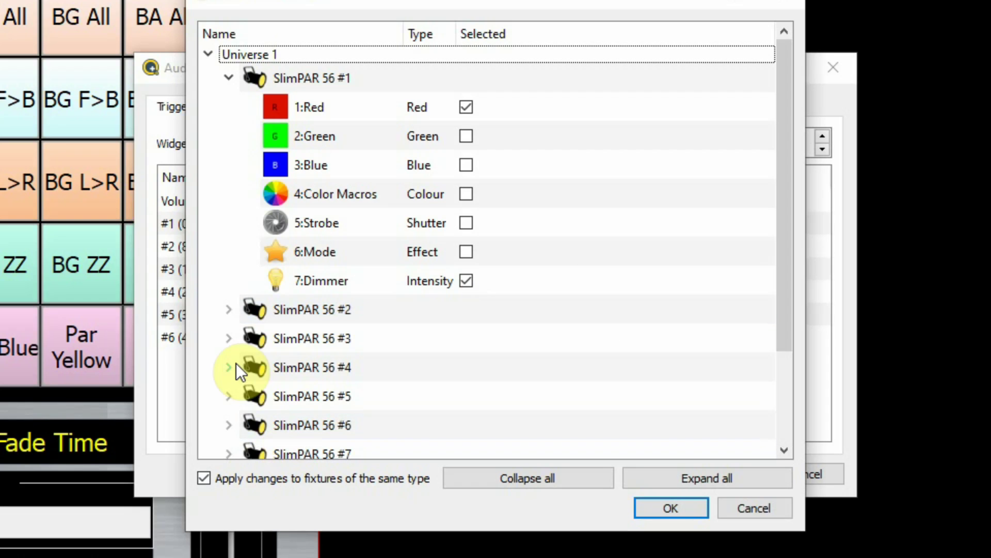
pyautogui.click(229, 308)
pyautogui.click(229, 309)
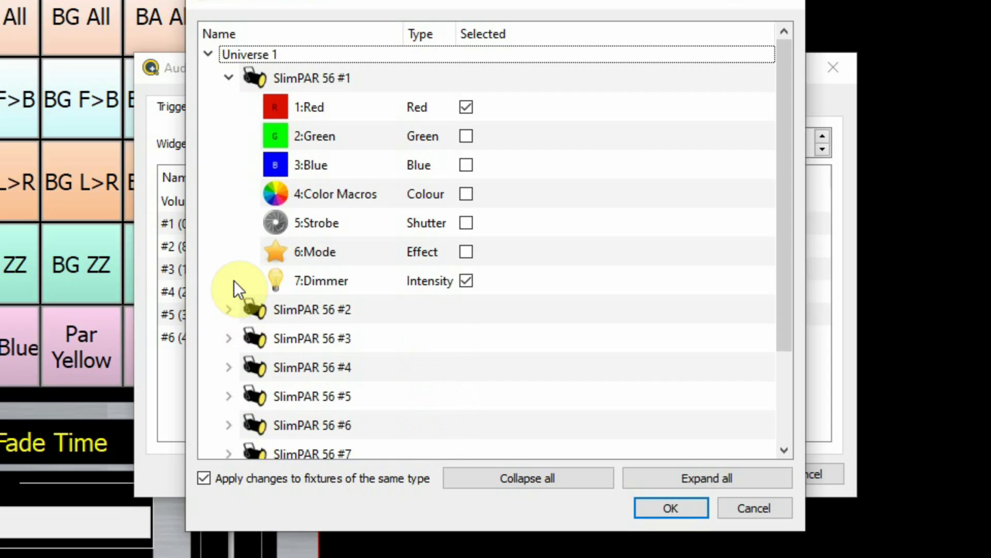
pyautogui.click(229, 79)
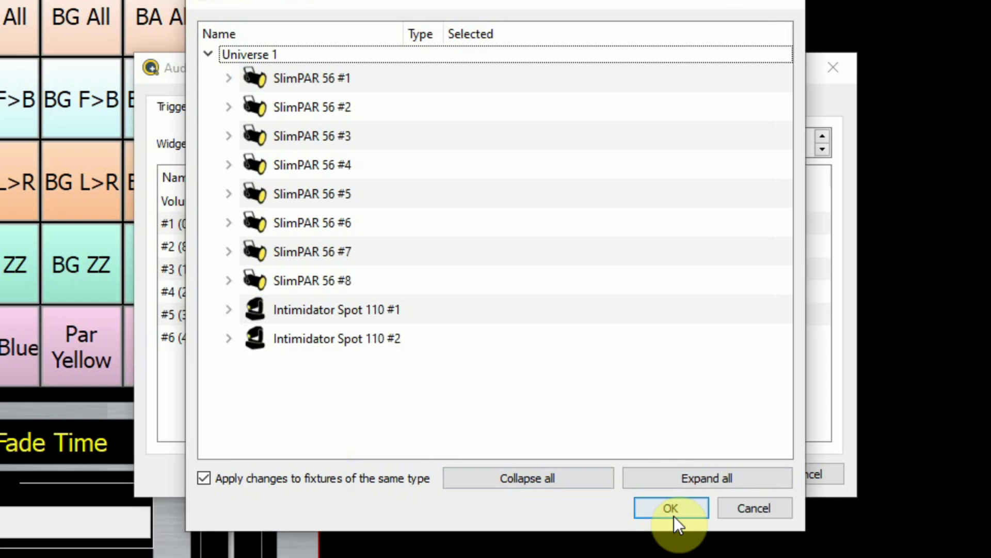
pyautogui.click(674, 507)
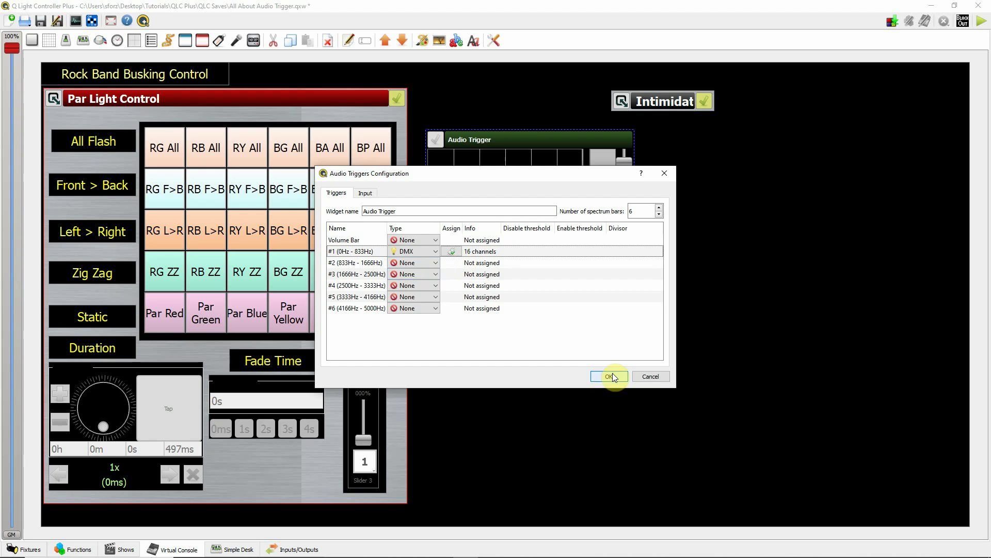
pyautogui.click(611, 376)
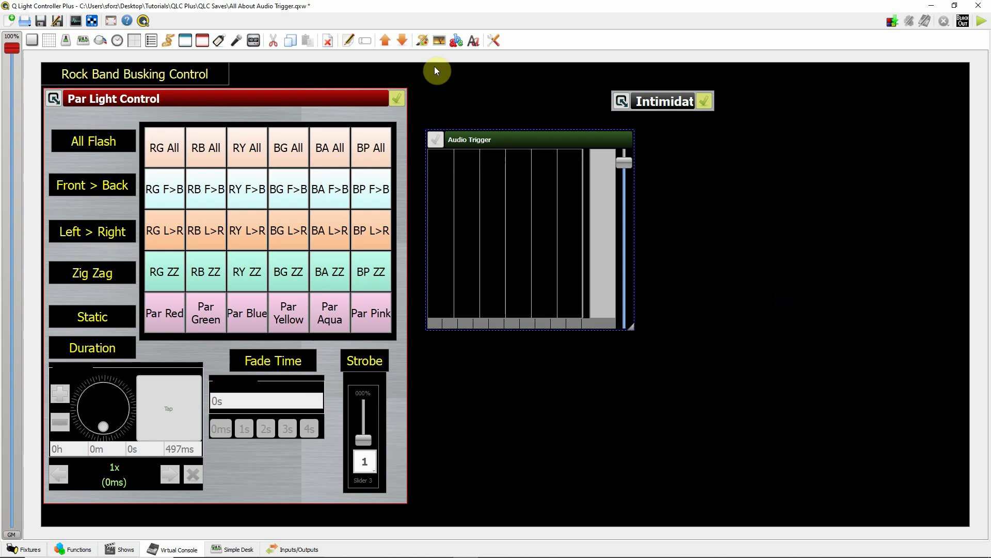
# - Show the fixture monitor, switch to operate mode and enable the Audio Trigger widget to test the lights' response
pyautogui.click(76, 20)
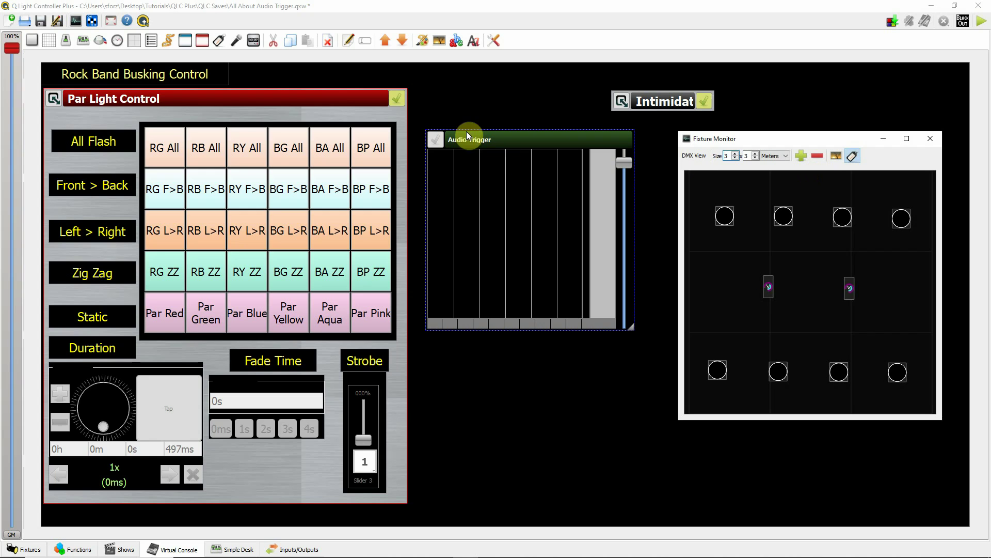
pyautogui.click(983, 20)
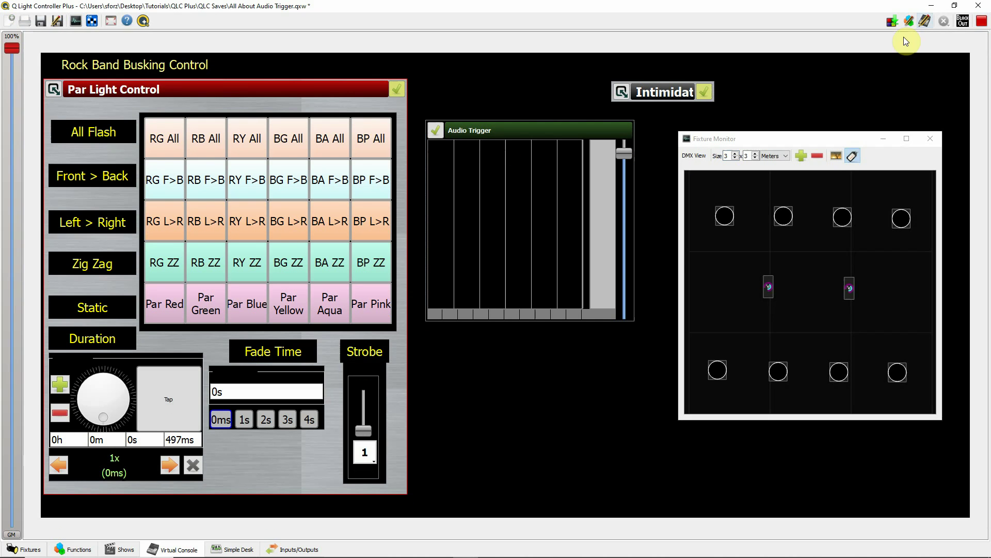
pyautogui.click(434, 127)
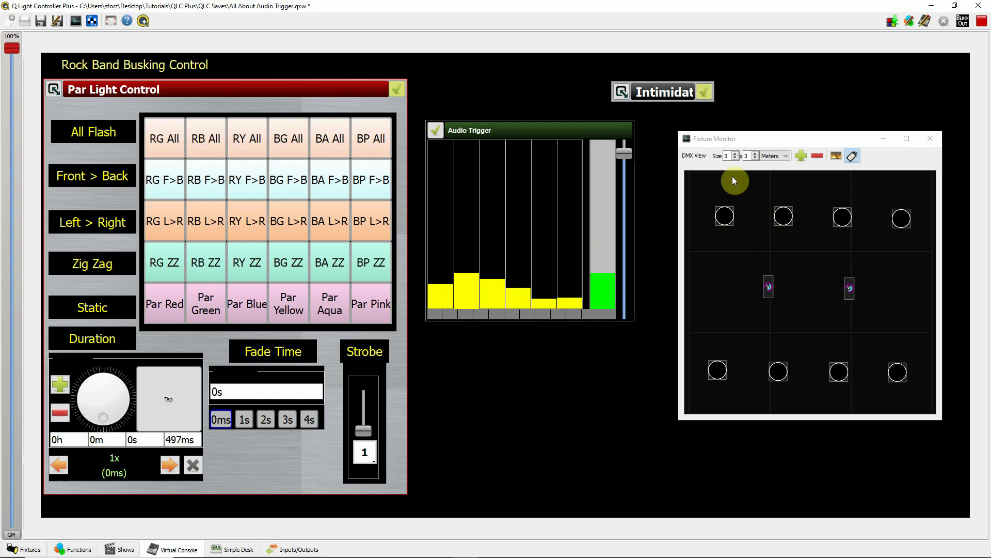
# - Return to design mode, open the Audio Trigger configuration and set the type of spectrum bar #1 (0Hz - 833Hz) to Function
pyautogui.click(982, 22)
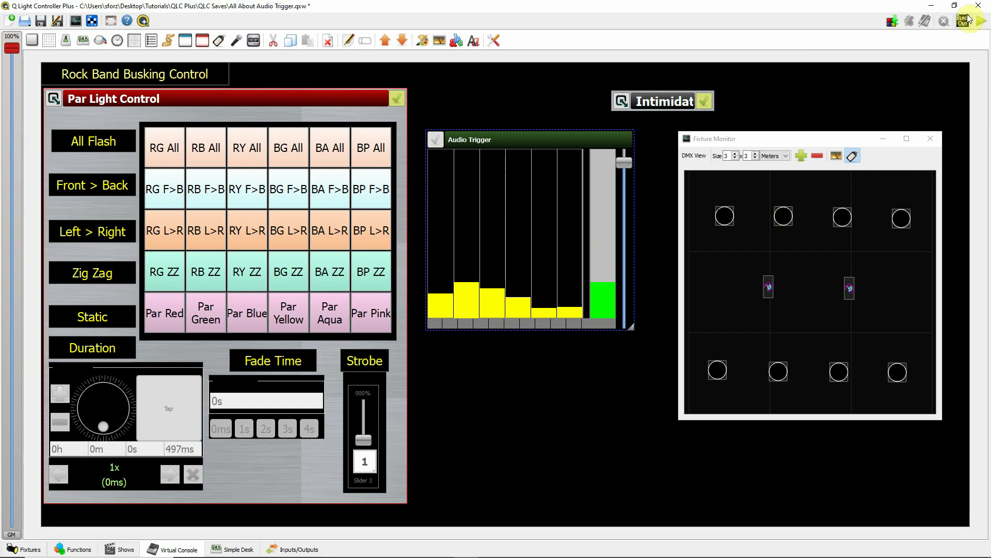
pyautogui.click(498, 198)
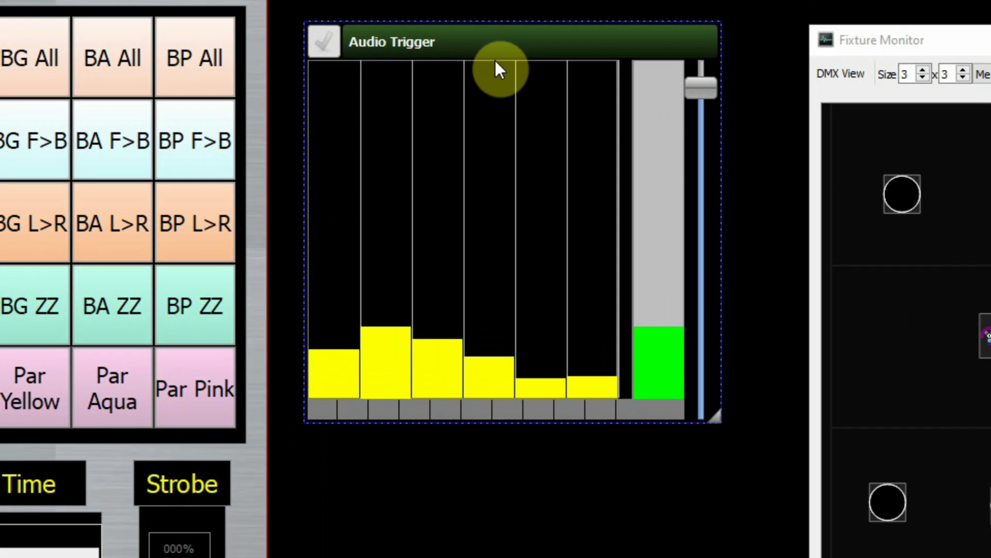
pyautogui.doubleClick(523, 128)
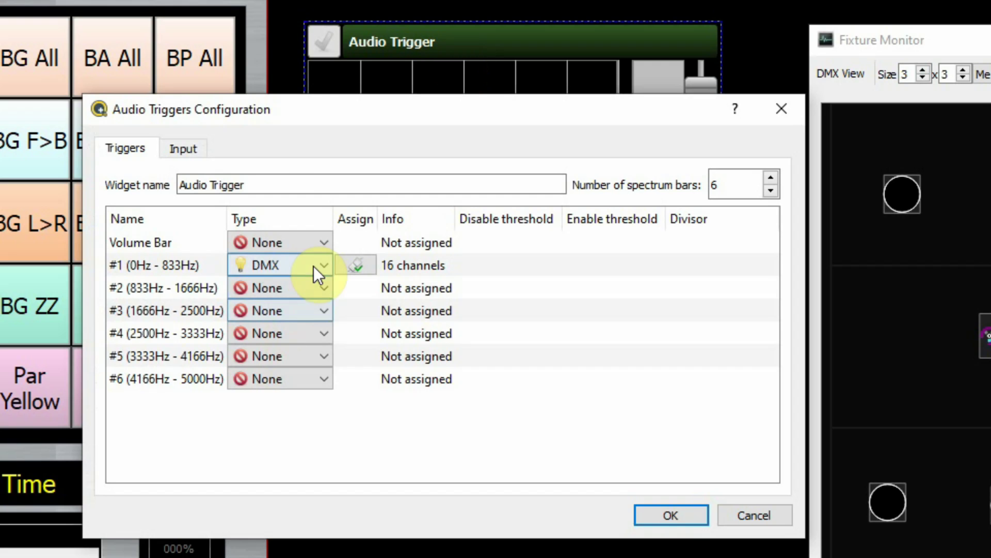
pyautogui.click(321, 264)
pyautogui.click(296, 315)
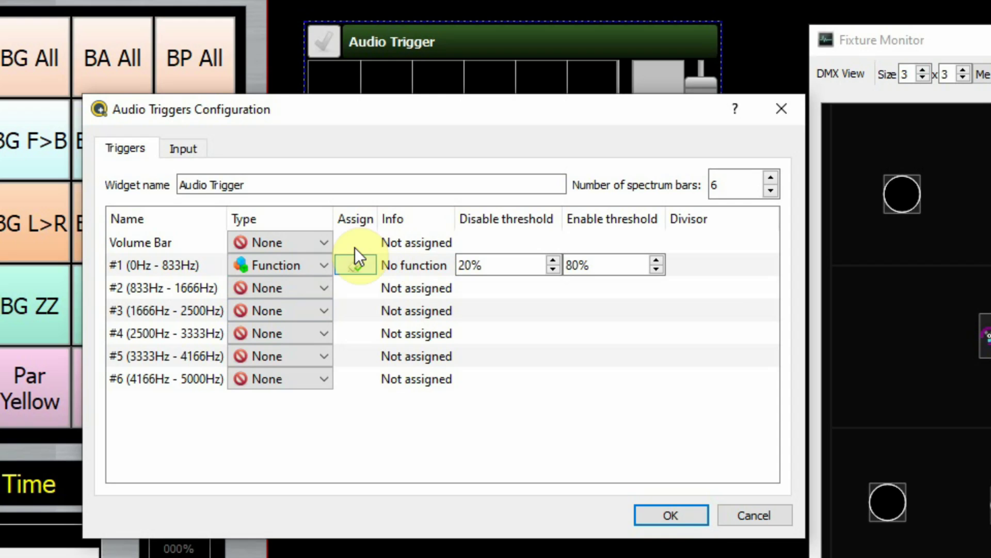
# - Assign the Par Pink scene as the function triggered by spectrum bar #1
pyautogui.click(359, 265)
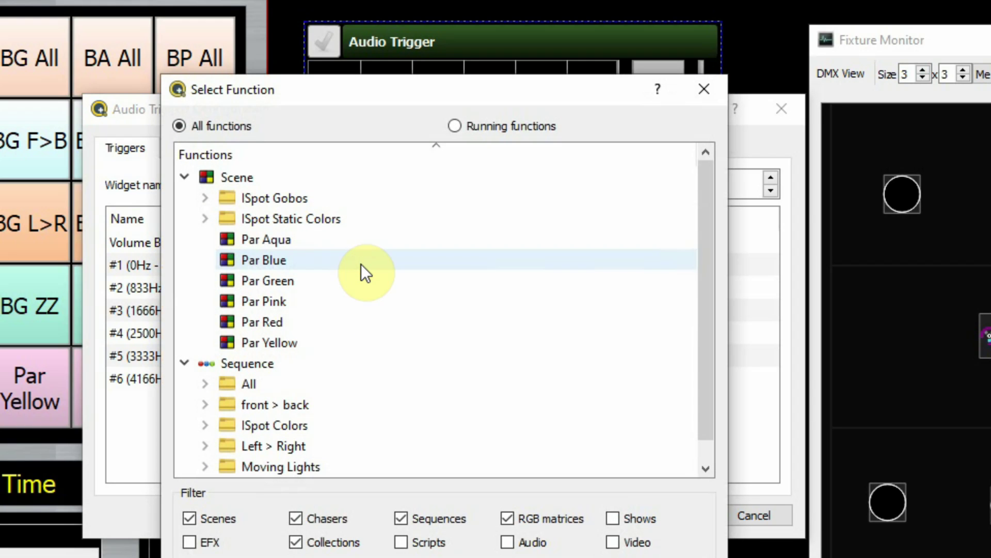
pyautogui.click(330, 304)
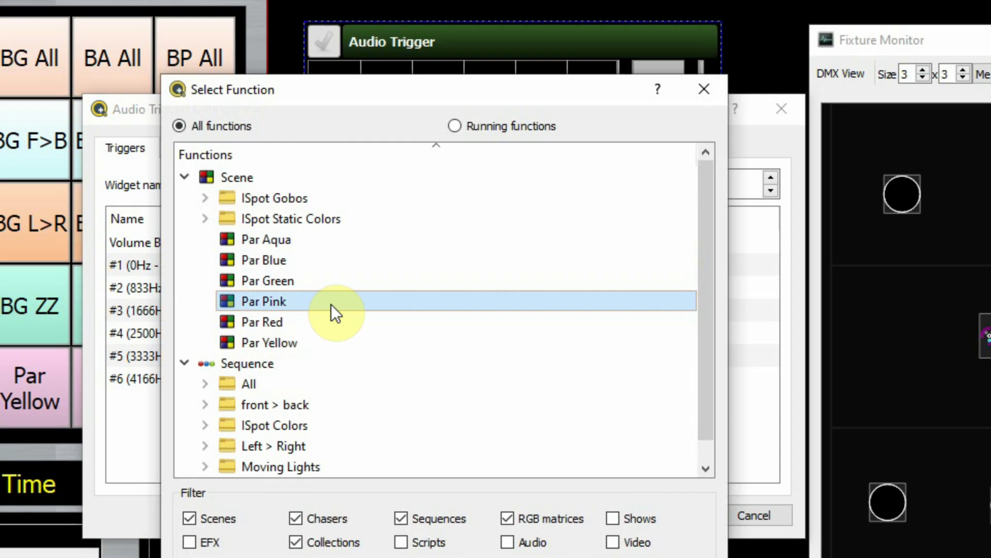
pyautogui.press('Return')
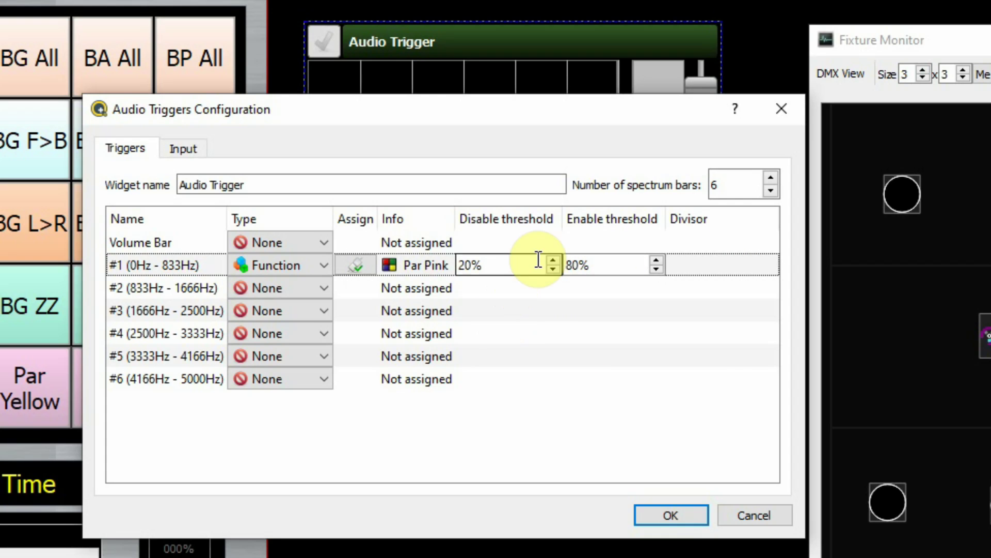
# - Set the disable threshold of bar #1 to 10% and its enable threshold to 20%
pyautogui.doubleClick(502, 266)
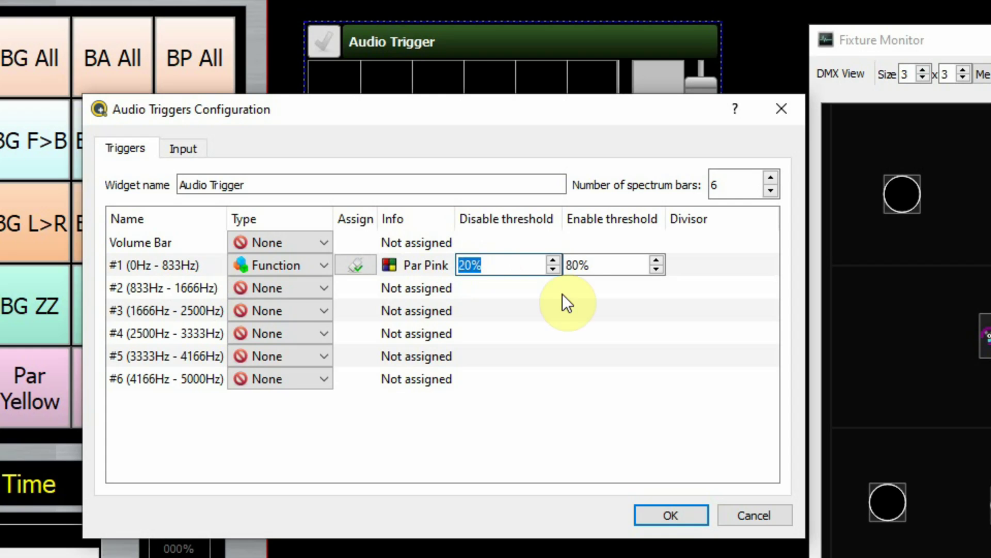
pyautogui.write('1')
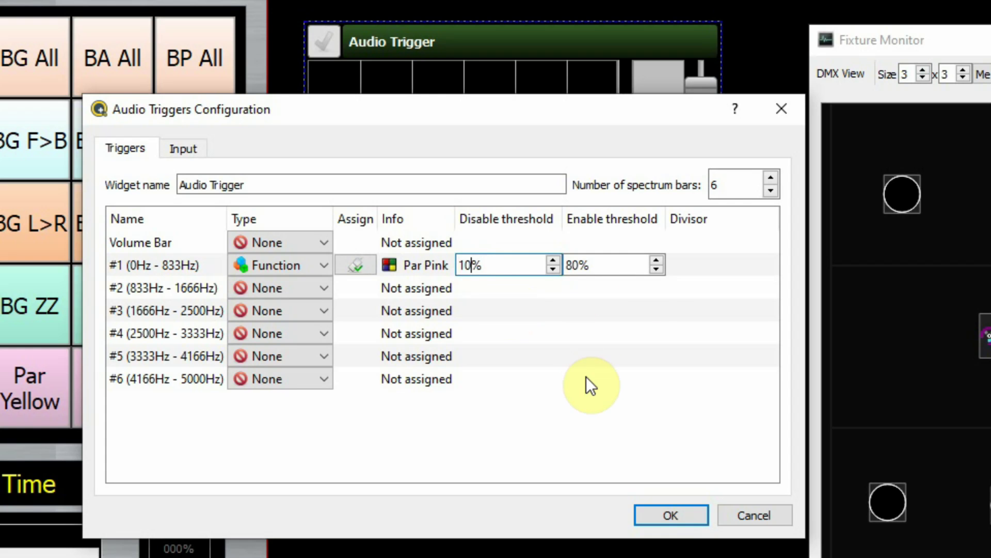
pyautogui.doubleClick(634, 265)
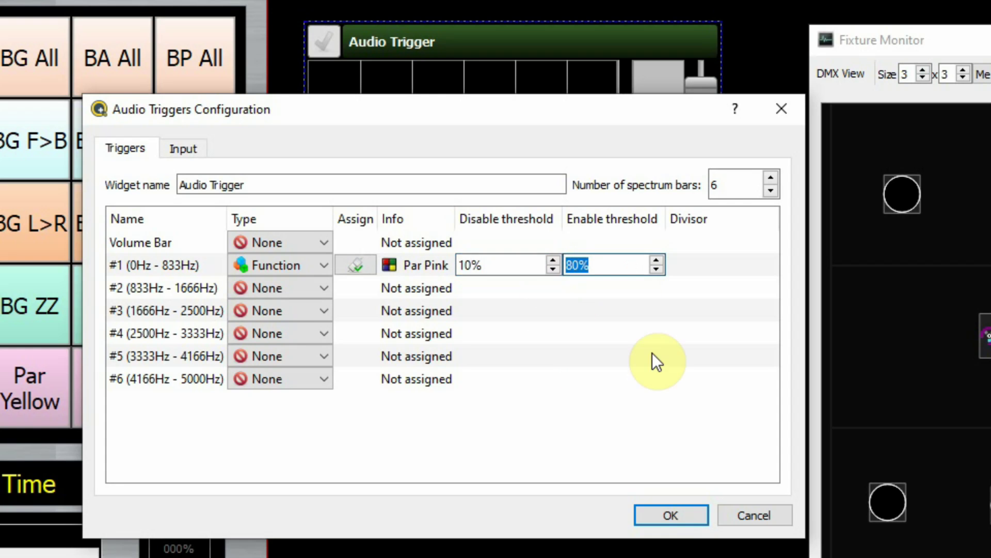
pyautogui.write('20')
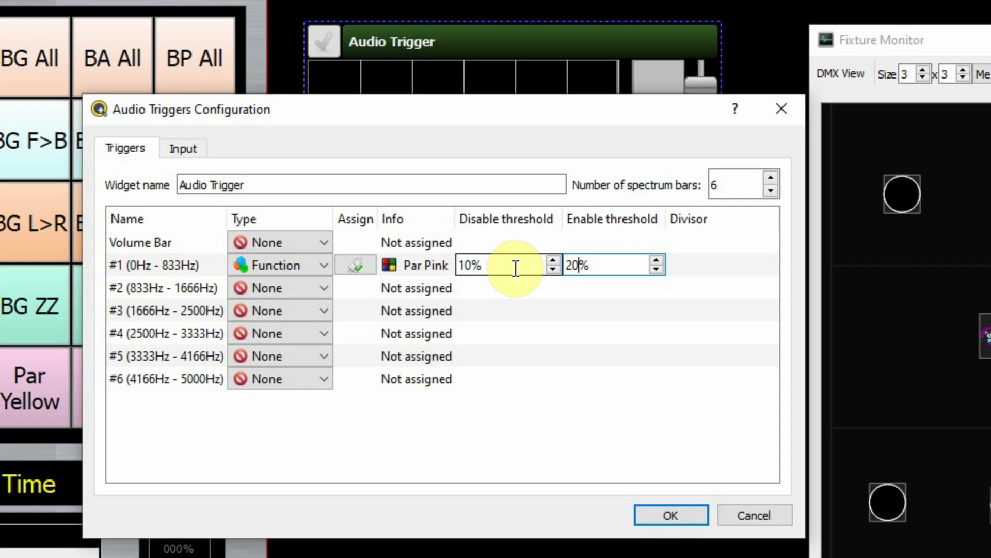
# - Set the disable threshold of bar #1 to 20% and its enable threshold to 30%, and accept the configuration
pyautogui.doubleClick(514, 265)
pyautogui.write('20')
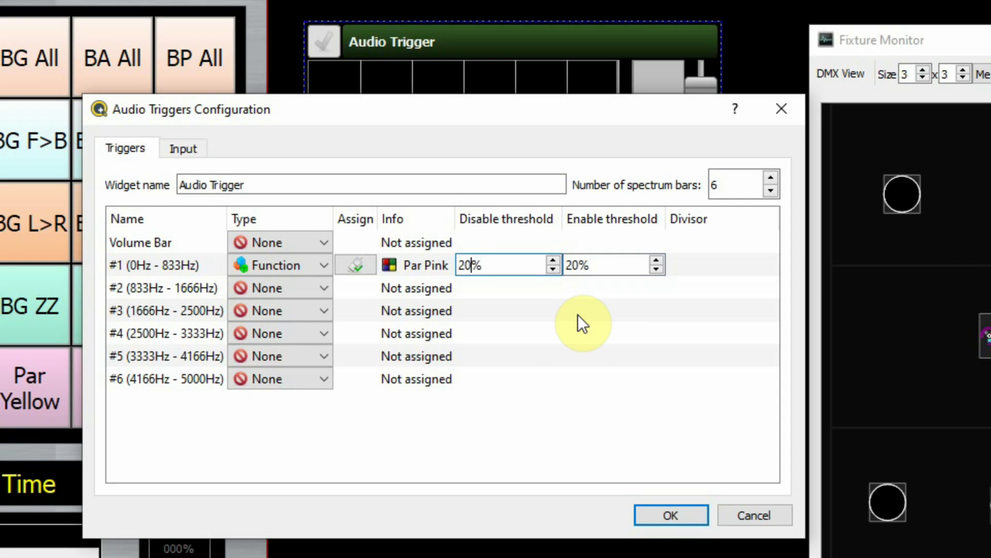
pyautogui.moveTo(618, 265); pyautogui.dragTo(538, 267)
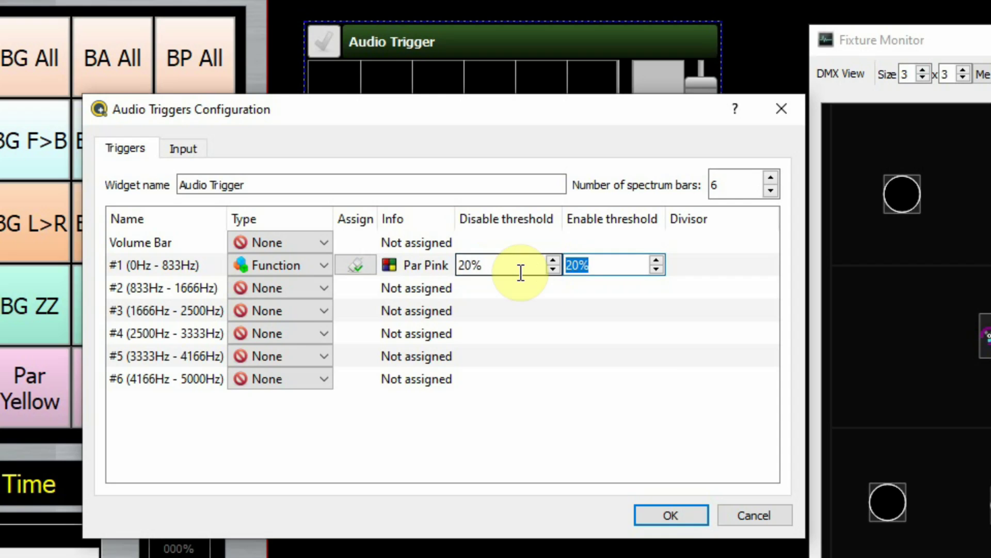
pyautogui.write('30')
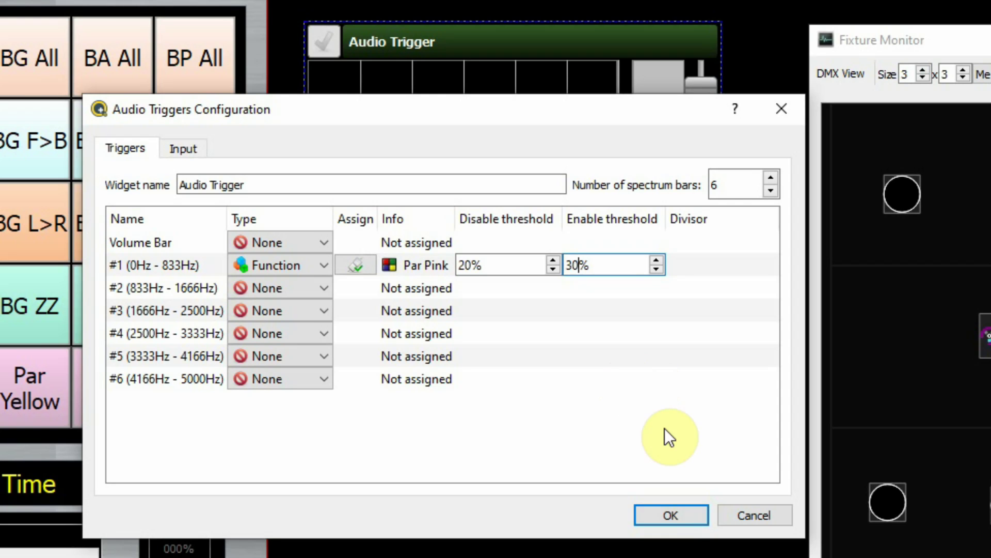
pyautogui.click(674, 515)
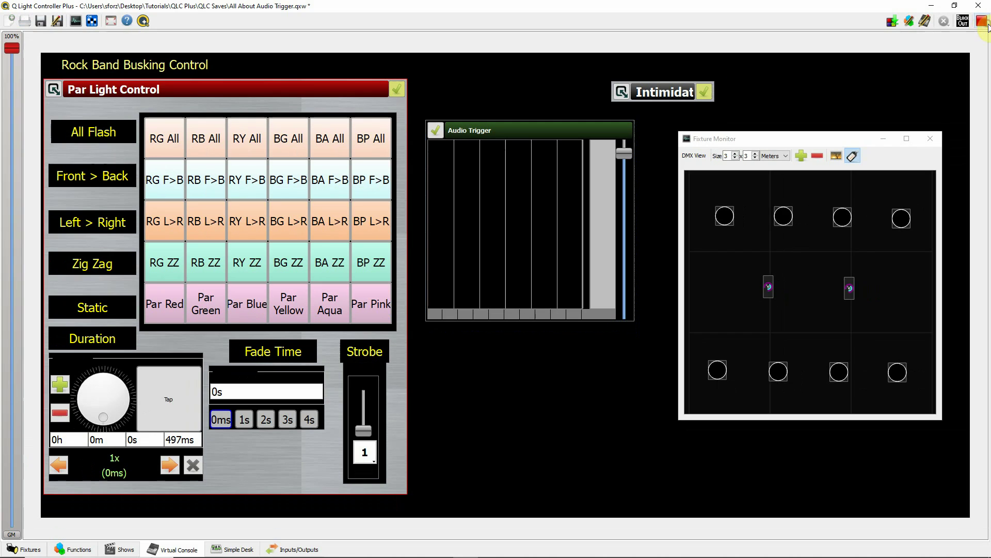
# - Switch to operate mode, enable the Audio Trigger widget to test the Par Pink triggering, and return to design mode
pyautogui.click(983, 21)
pyautogui.click(436, 131)
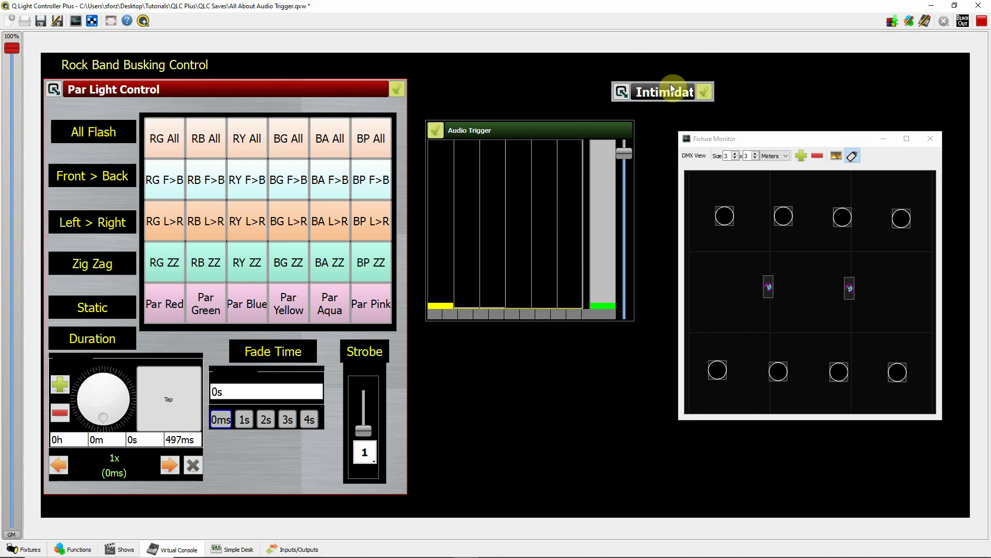
pyautogui.click(981, 24)
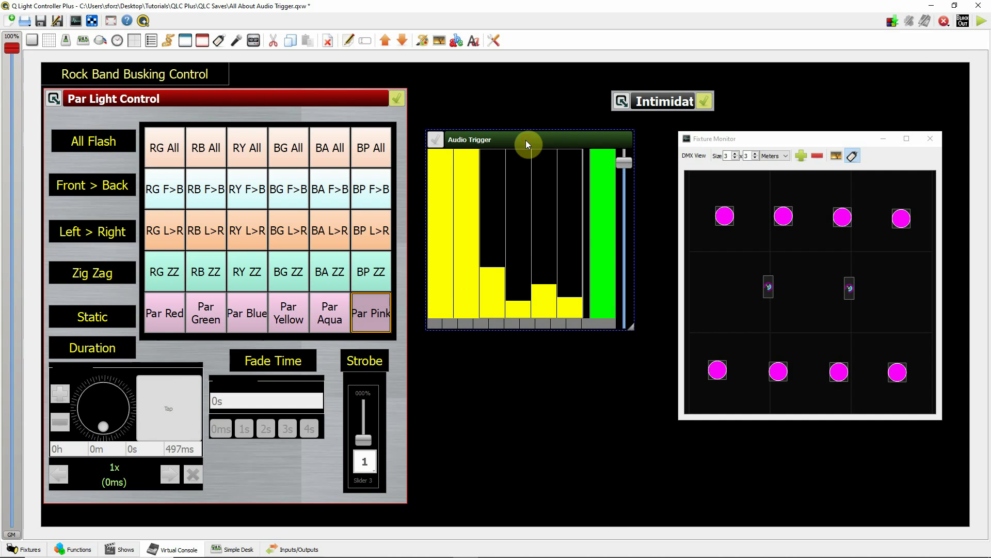
pyautogui.moveTo(526, 140); pyautogui.dragTo(524, 138)
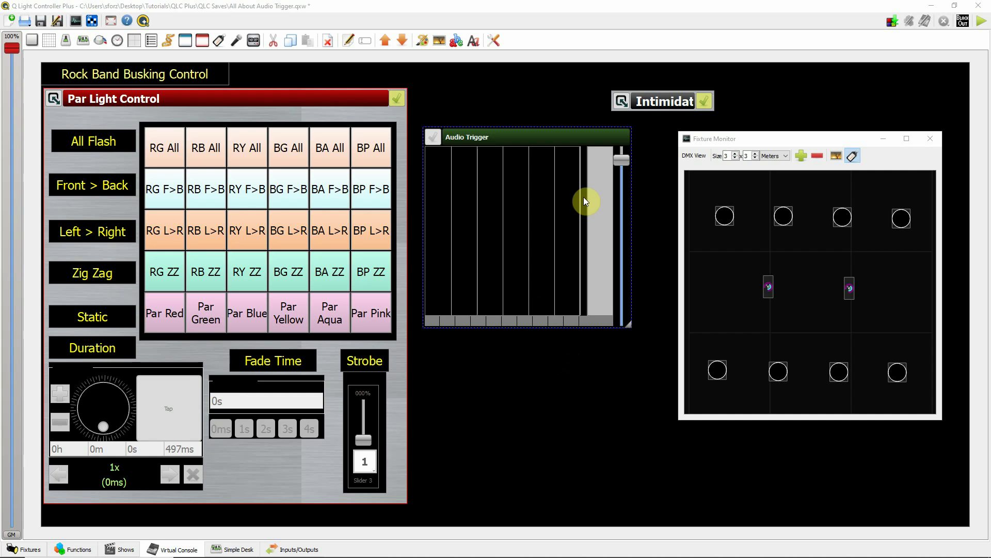
# - Switch to operate mode and try the RG All, RG F>B, RG L>R, RY L>R and RG ZZ effects on the par lights
pyautogui.click(982, 21)
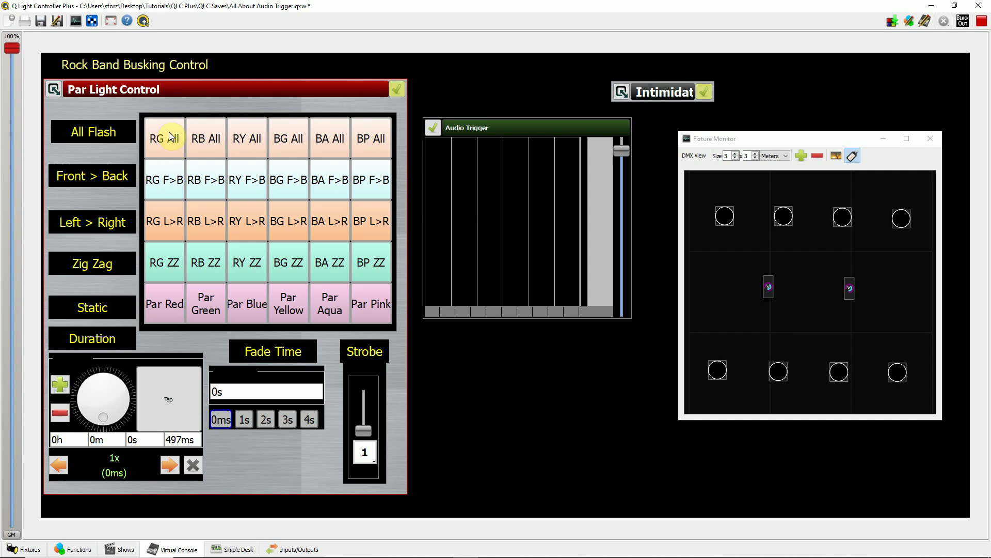
pyautogui.click(166, 147)
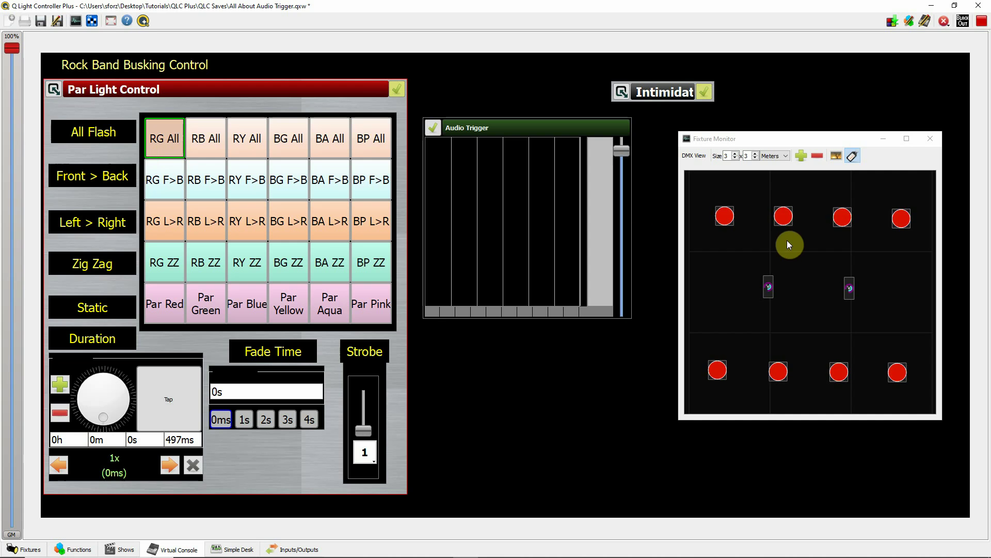
pyautogui.click(160, 181)
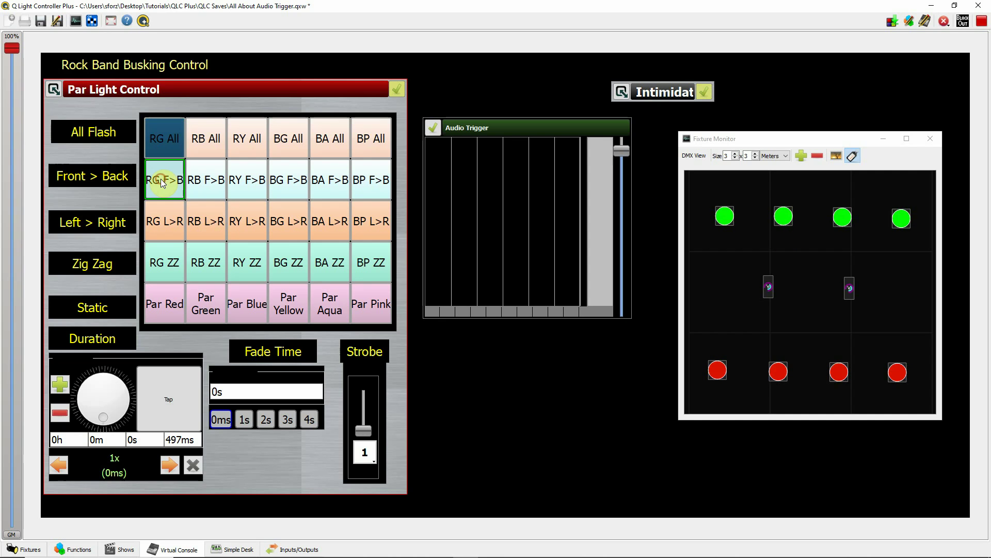
pyautogui.click(162, 231)
pyautogui.click(250, 231)
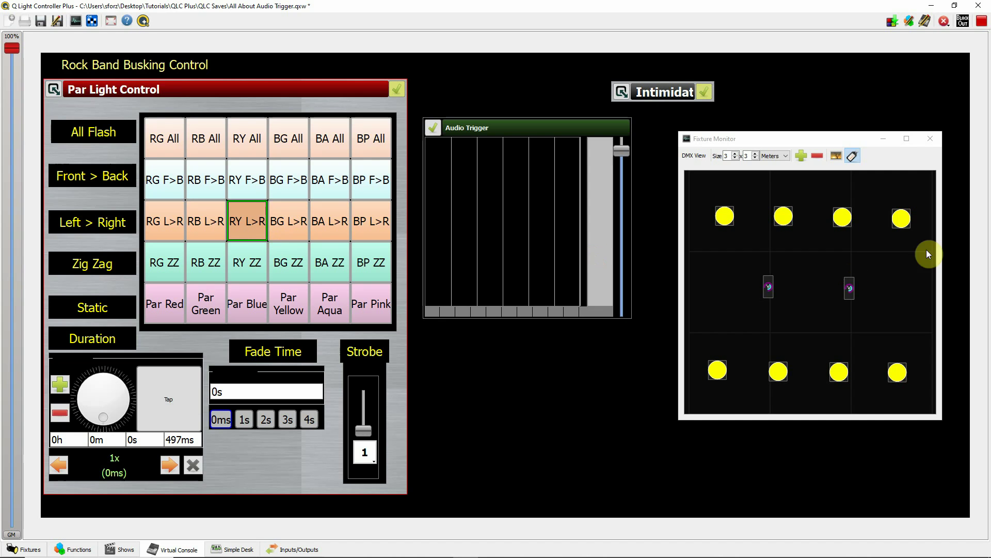
pyautogui.click(166, 227)
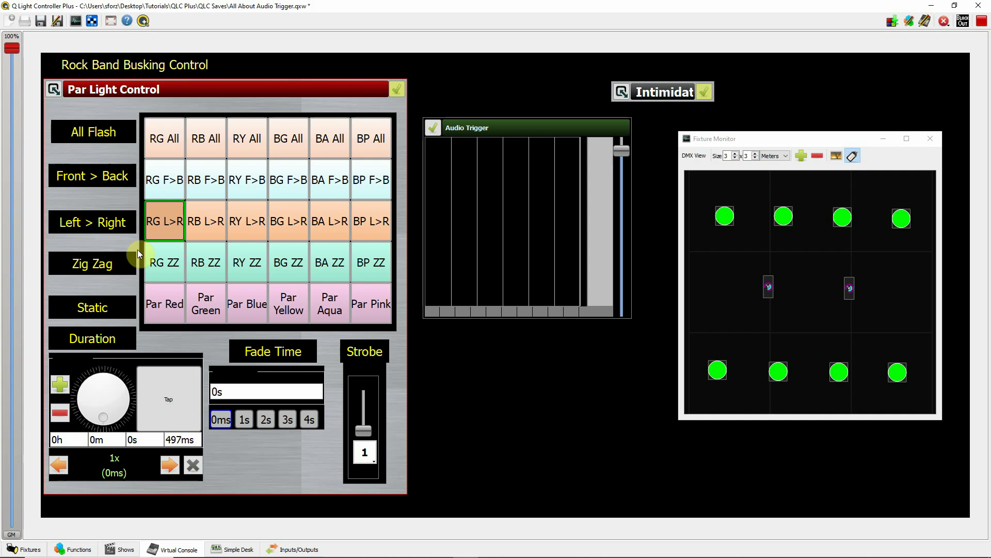
pyautogui.click(161, 268)
# - Try the static Par Red, Par Green and Par Blue scenes and switch the last one off
pyautogui.click(169, 311)
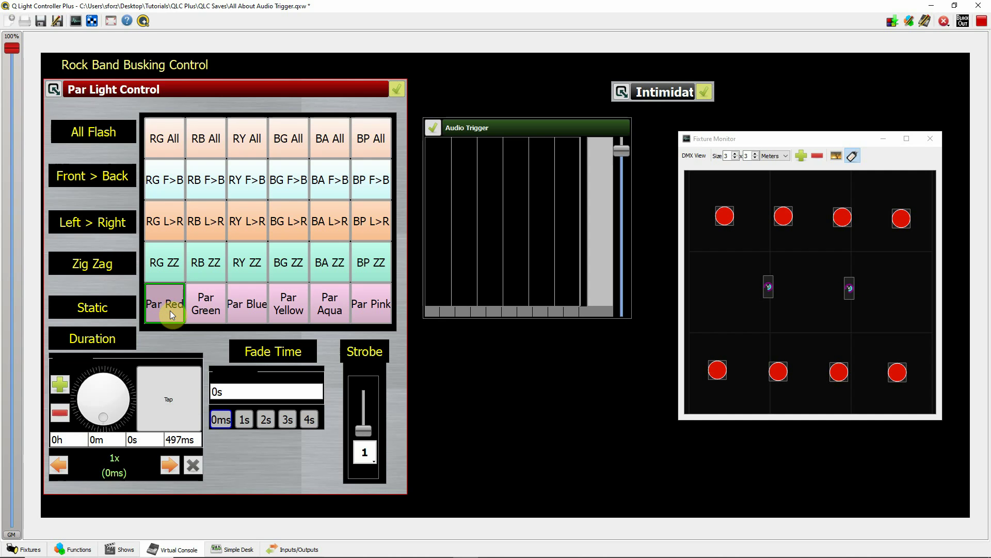
pyautogui.click(215, 308)
pyautogui.click(246, 307)
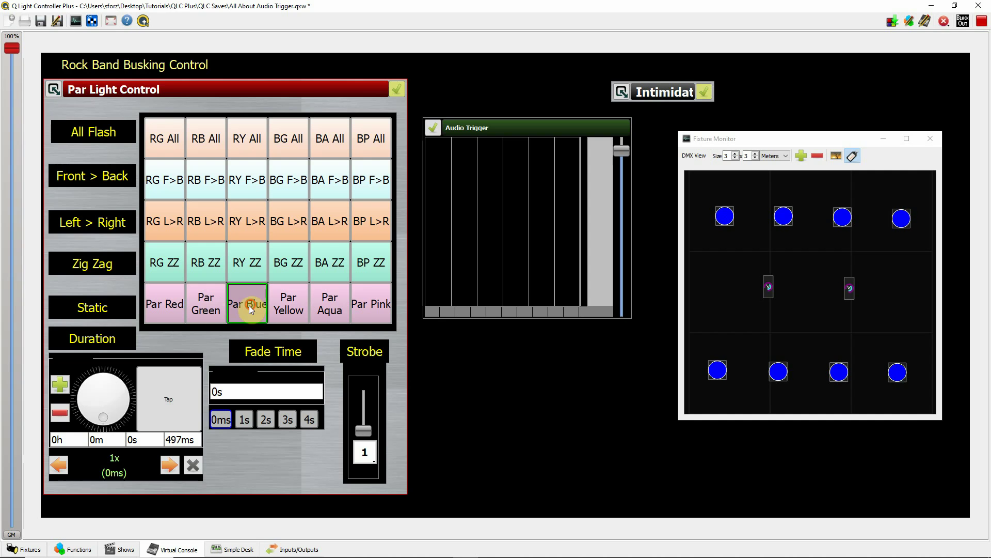
pyautogui.click(250, 304)
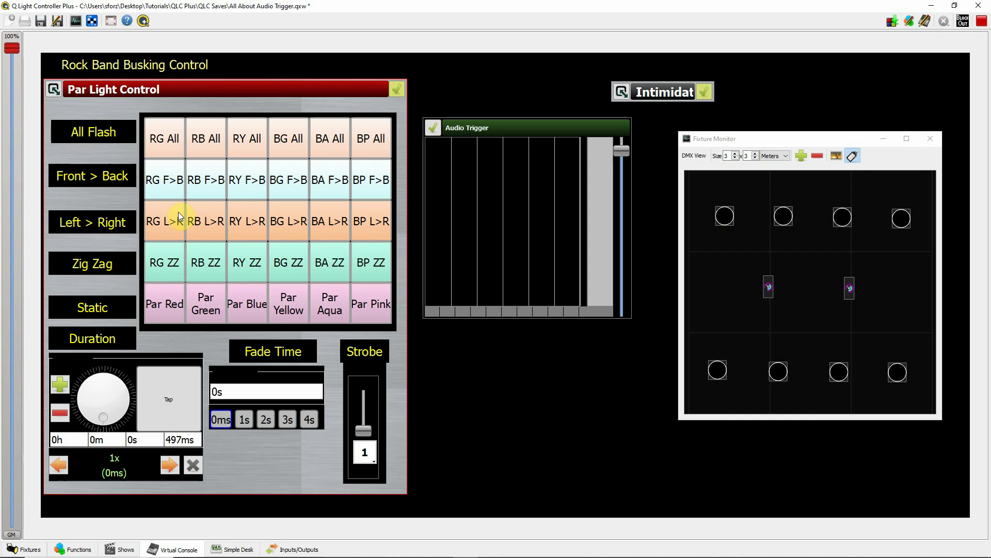
# - Start the RG L>R effect and tap a fast tempo to set its duration to about 280 ms
pyautogui.click(167, 229)
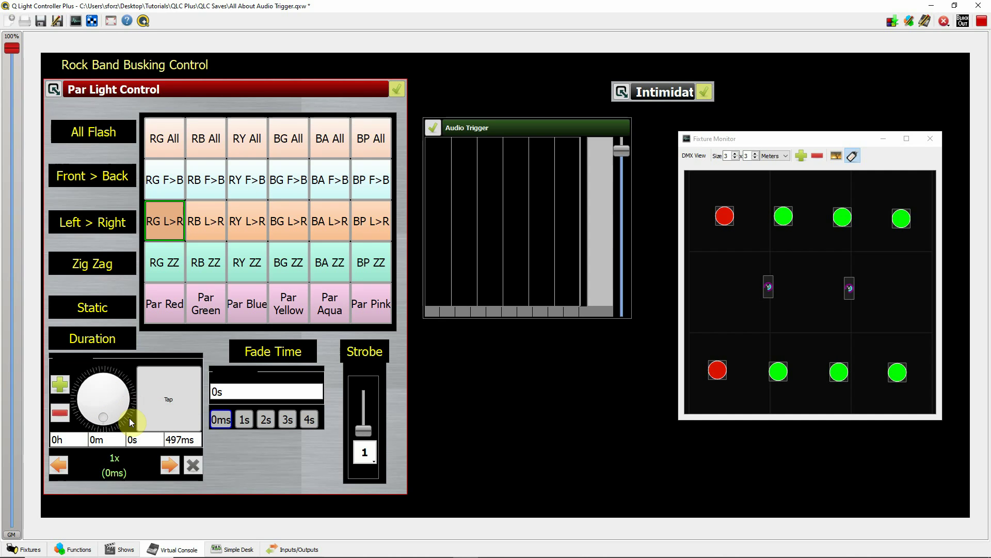
pyautogui.click(173, 402)
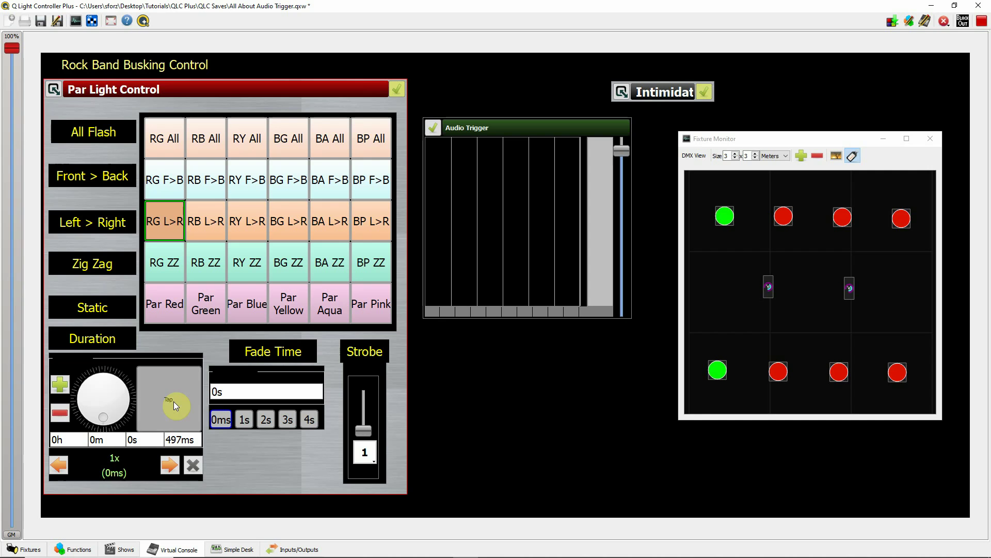
pyautogui.click(174, 401)
pyautogui.click(174, 401)
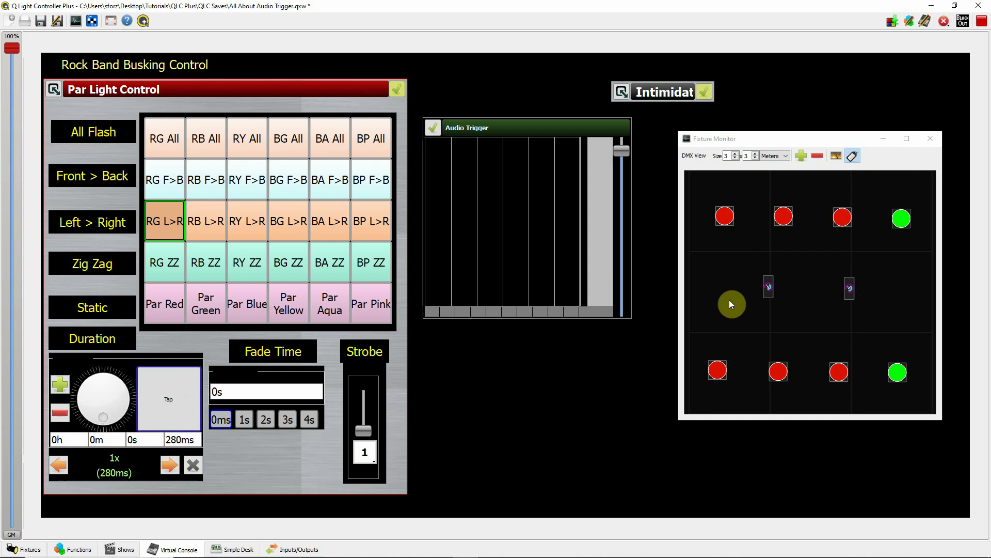
# - Tap a slower tempo to set the running effect's duration to about 730 ms
pyautogui.click(181, 404)
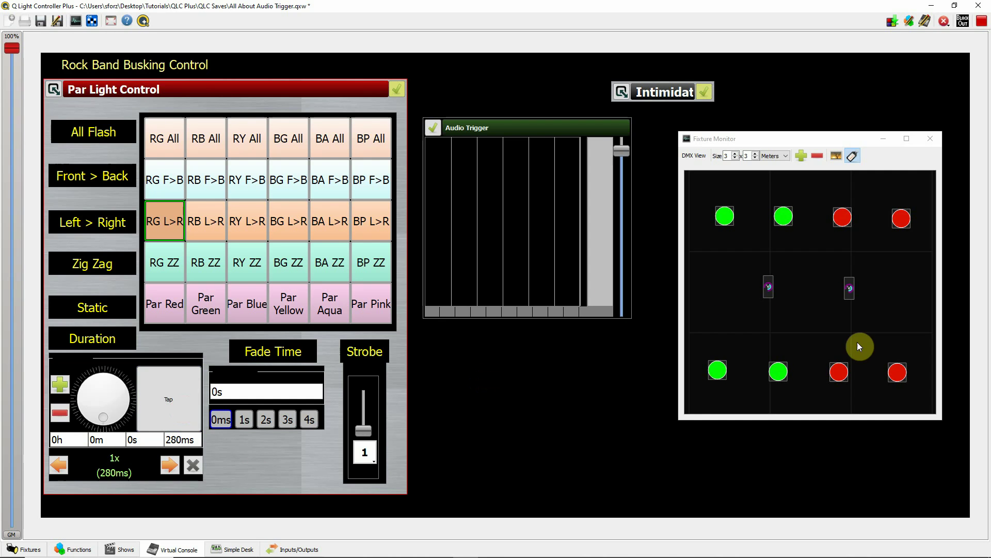
pyautogui.click(179, 408)
pyautogui.click(178, 410)
pyautogui.click(178, 407)
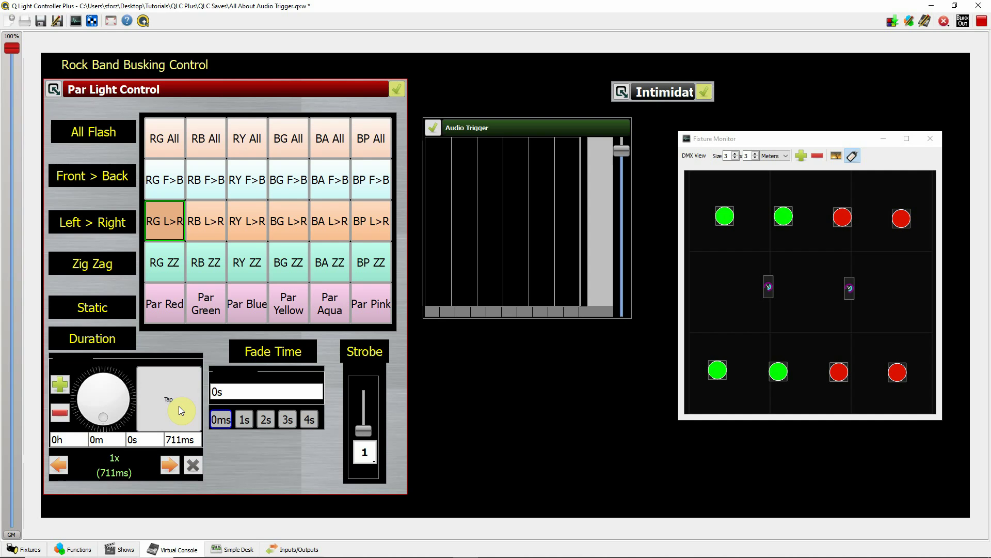
pyautogui.click(179, 407)
pyautogui.click(179, 407)
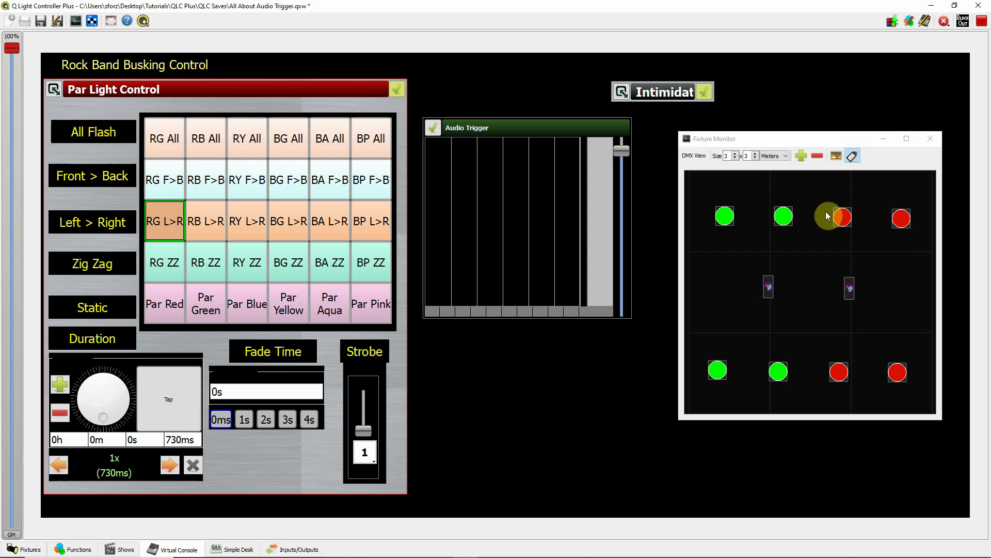
# - Try the tempo multiplier controls of the duration dial and set the multiplier to 2x
pyautogui.click(61, 466)
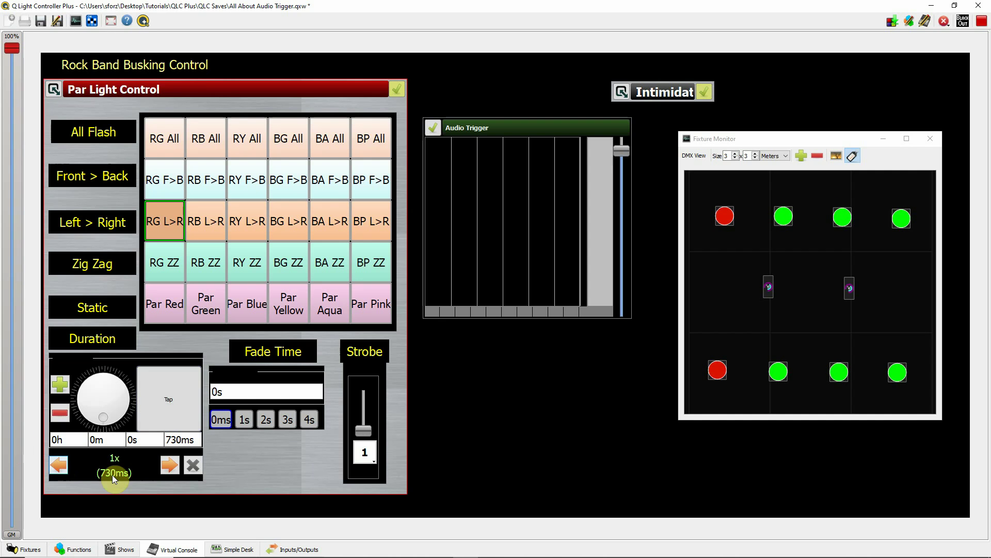
pyautogui.click(171, 466)
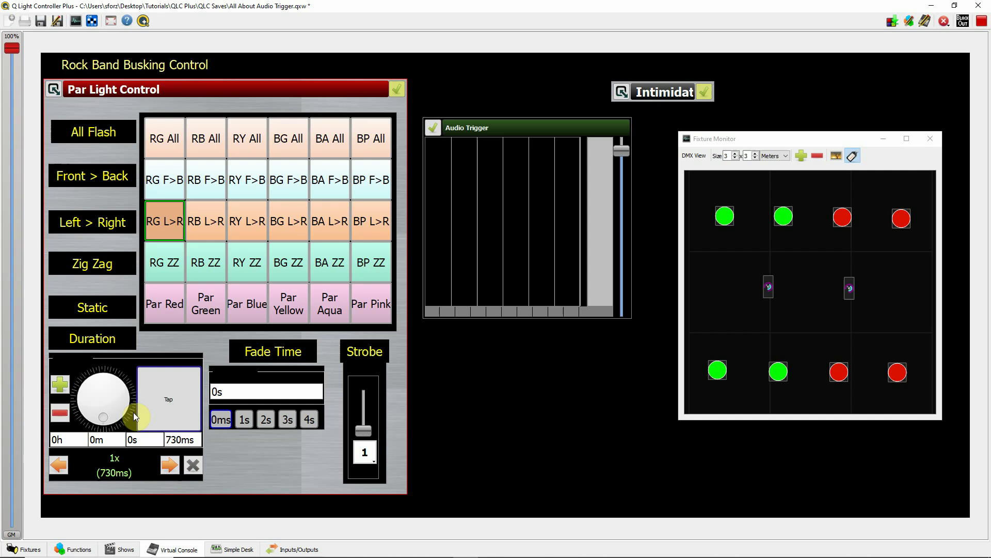
pyautogui.click(172, 466)
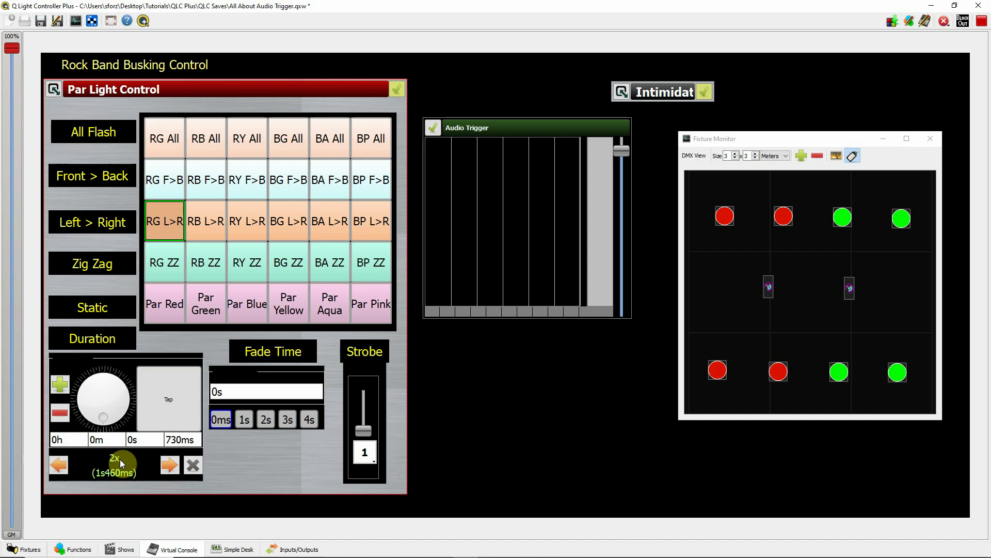
# - Try the duration dial's multiplier at 4x, 1x, 1/2x, 1/4x and 1/8x on the running RG L>R effect
pyautogui.click(170, 466)
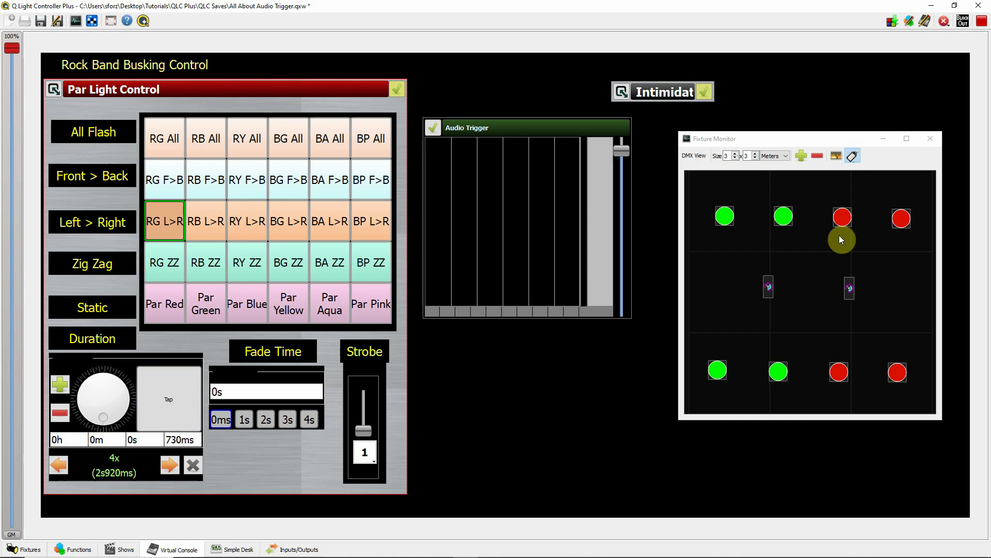
pyautogui.click(60, 464)
pyautogui.click(60, 465)
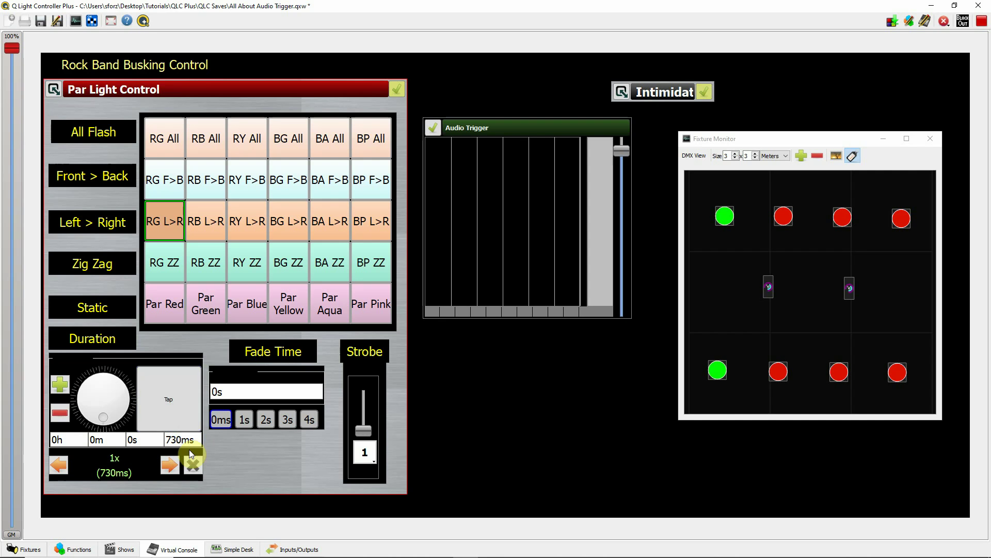
pyautogui.click(58, 467)
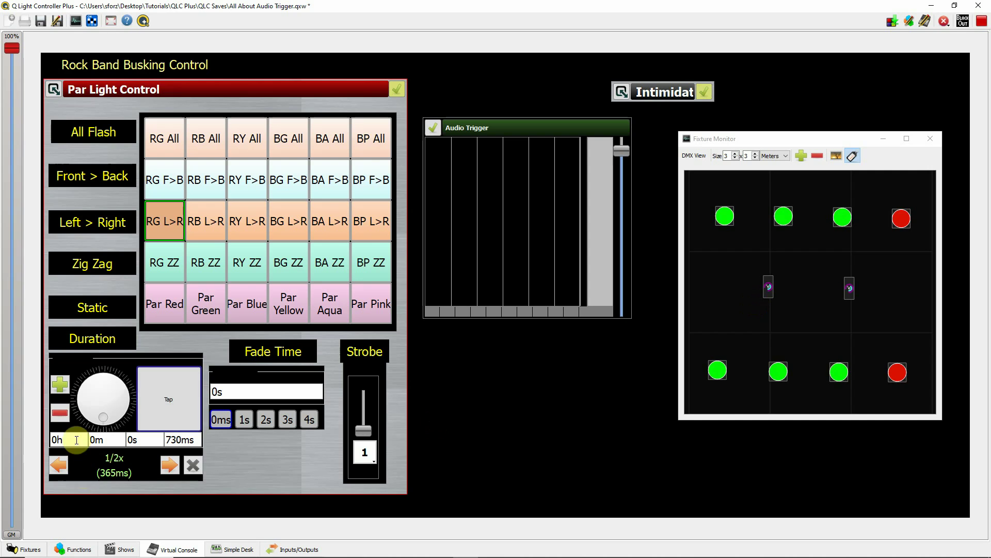
pyautogui.click(58, 461)
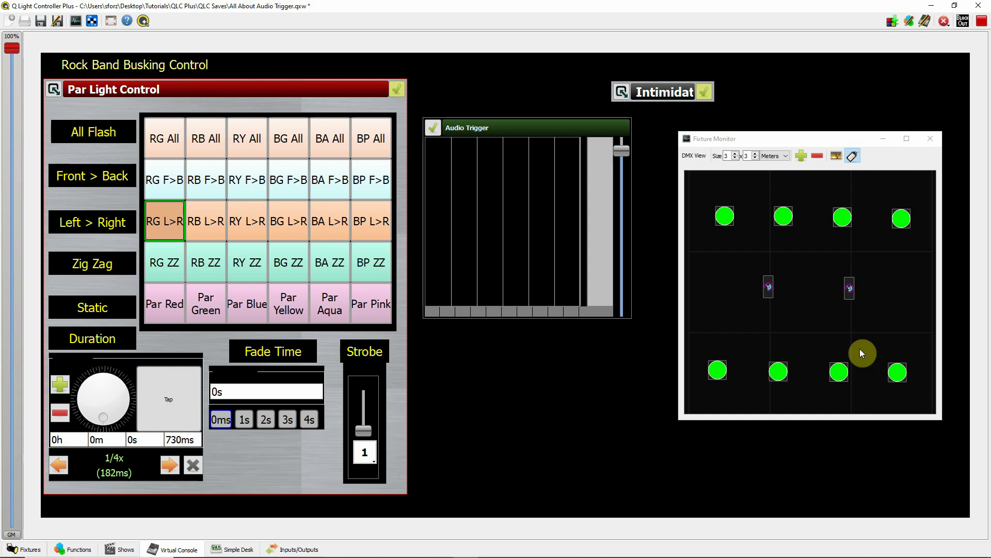
pyautogui.click(54, 467)
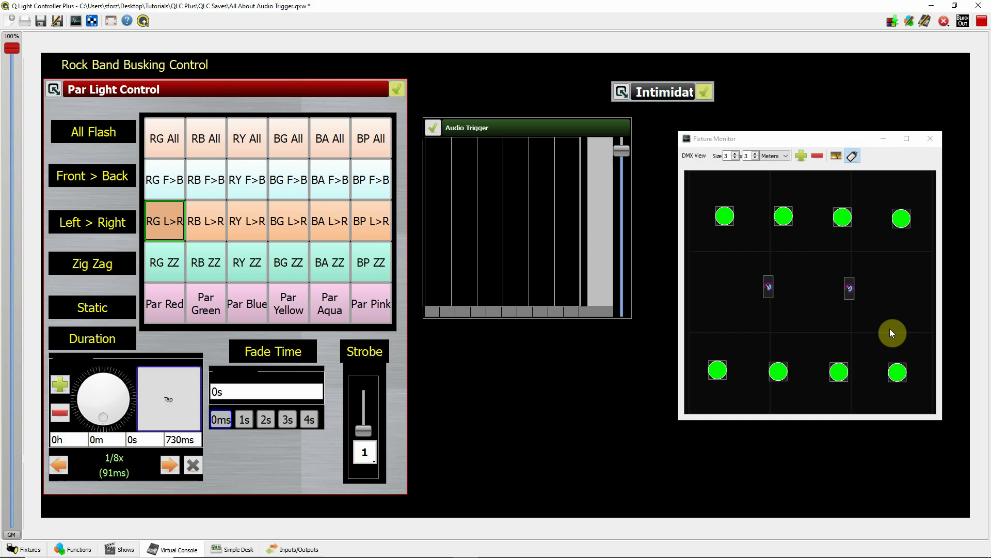
# - Return the duration dial's multiplier to 1x
pyautogui.click(172, 467)
pyautogui.click(172, 467)
pyautogui.click(169, 469)
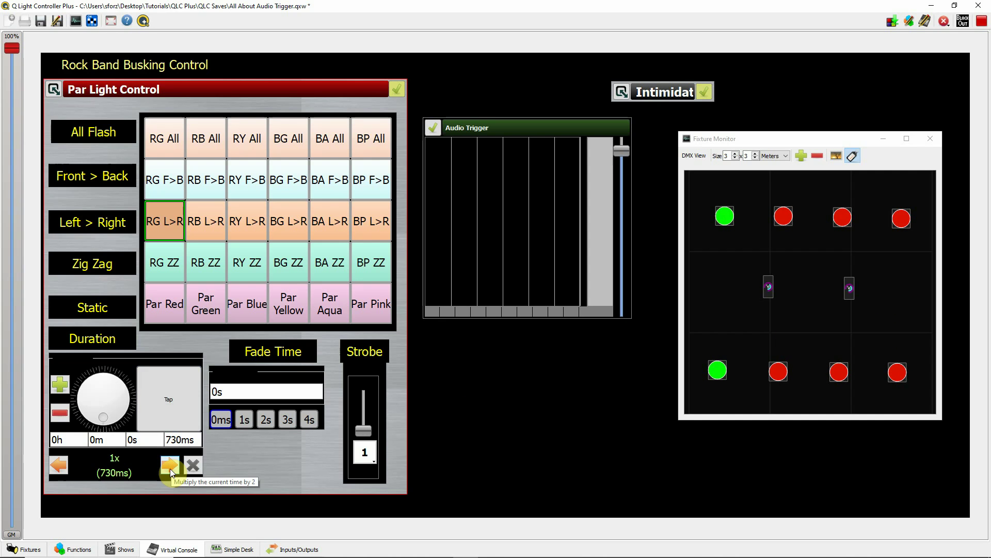
pyautogui.click(189, 456)
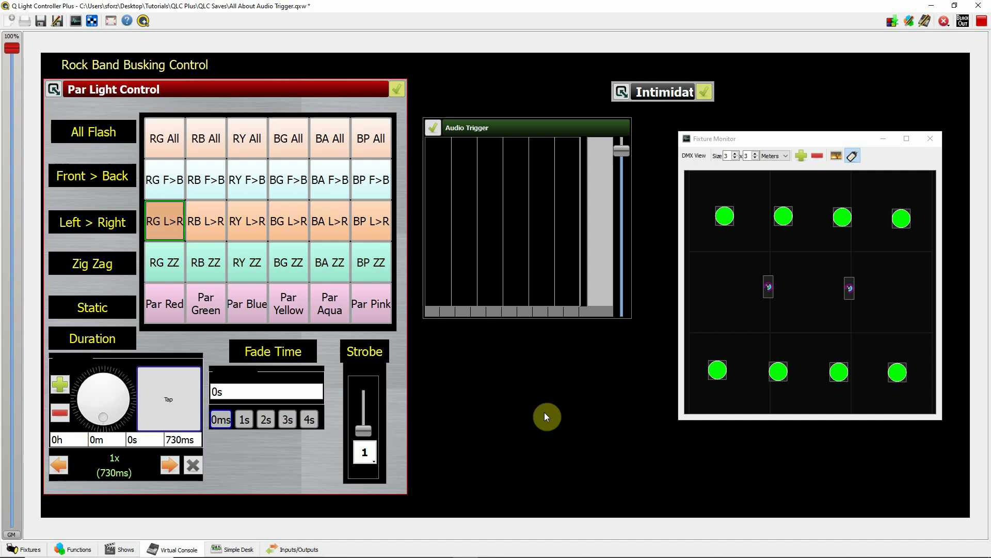
# - Try the 2x and 1/2x multipliers on the running effect and go back to 1x
pyautogui.click(167, 468)
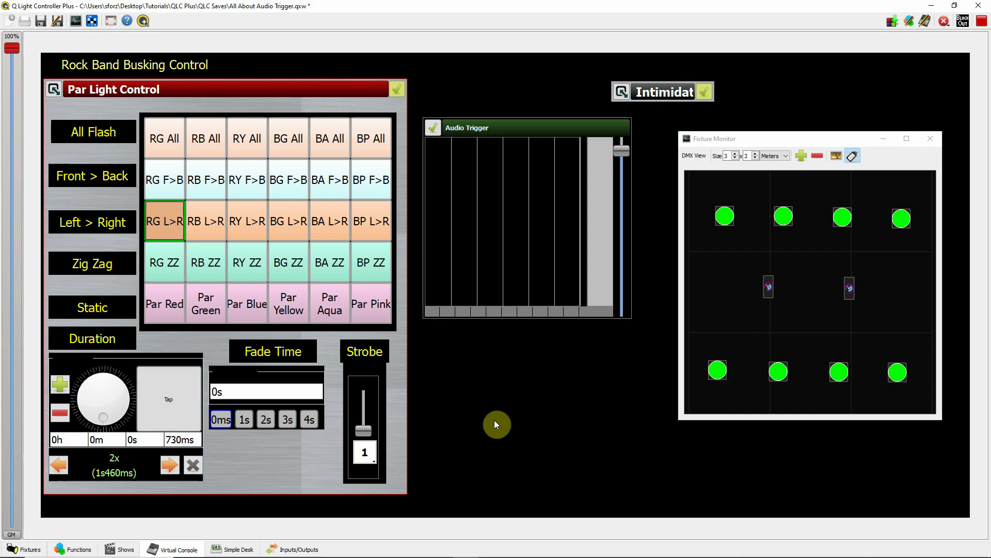
pyautogui.click(58, 466)
pyautogui.click(60, 467)
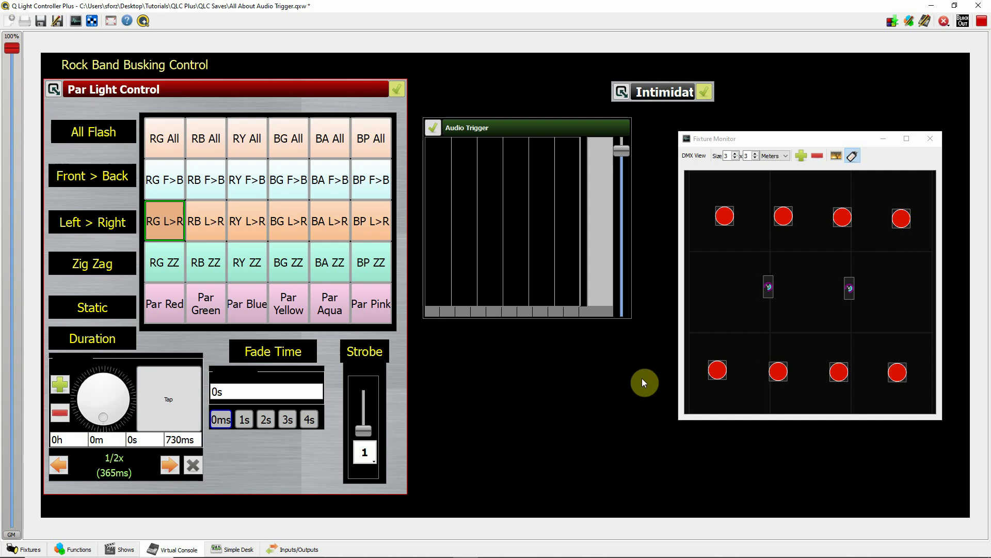
pyautogui.click(172, 463)
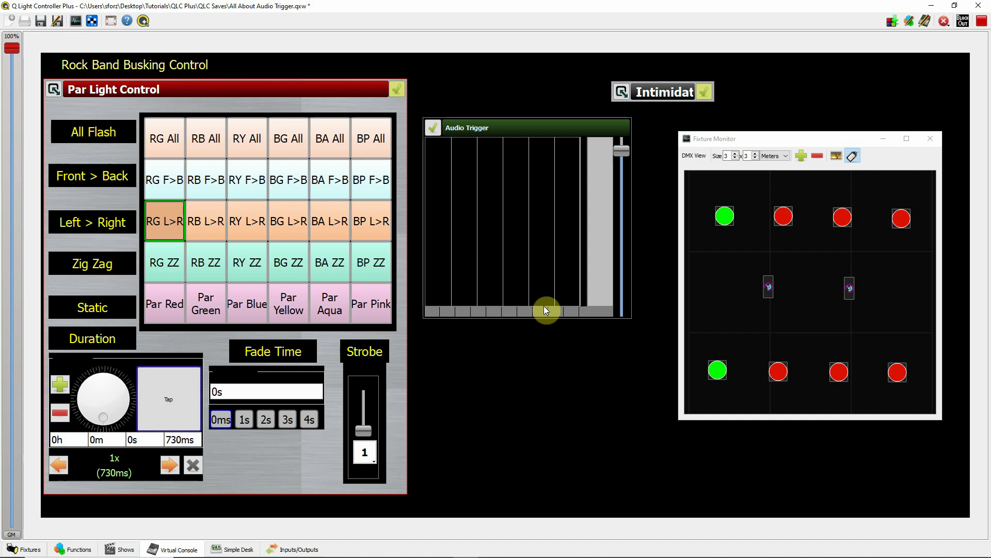
# - Switch to design mode and set the Audio Trigger's #1 (0Hz - 833Hz) bar type to VC Widget in its configuration
pyautogui.hotkey('ctrl', 'F12')
pyautogui.click(522, 142)
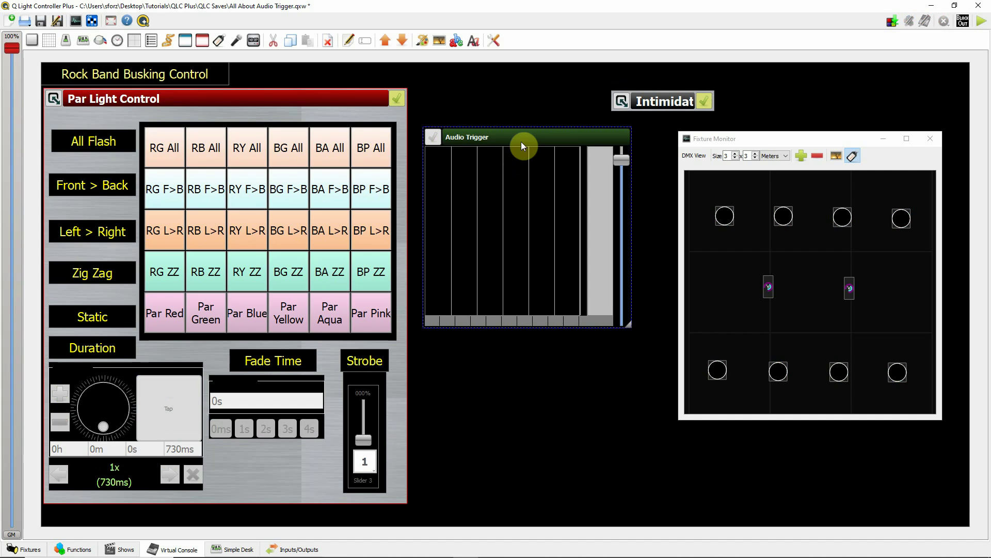
pyautogui.doubleClick(520, 141)
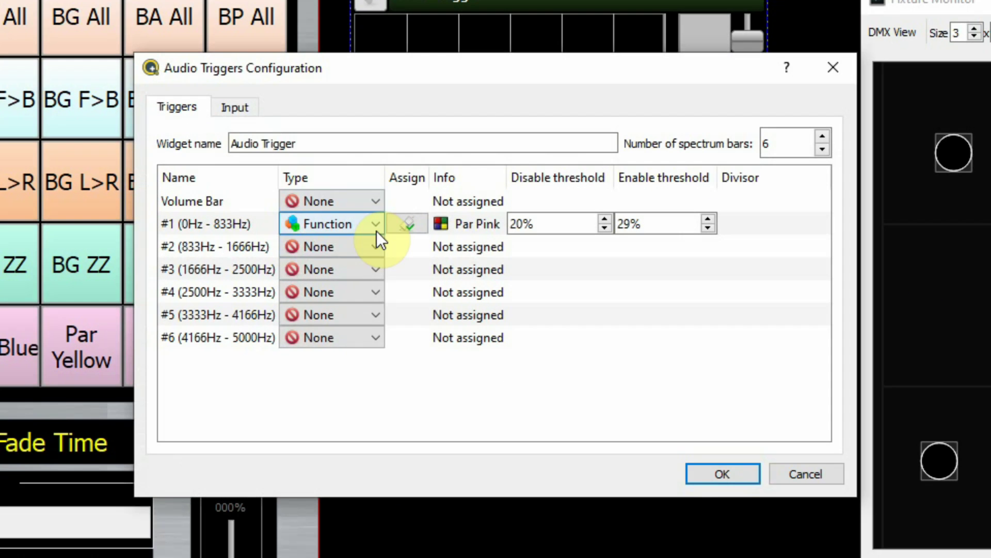
pyautogui.click(371, 223)
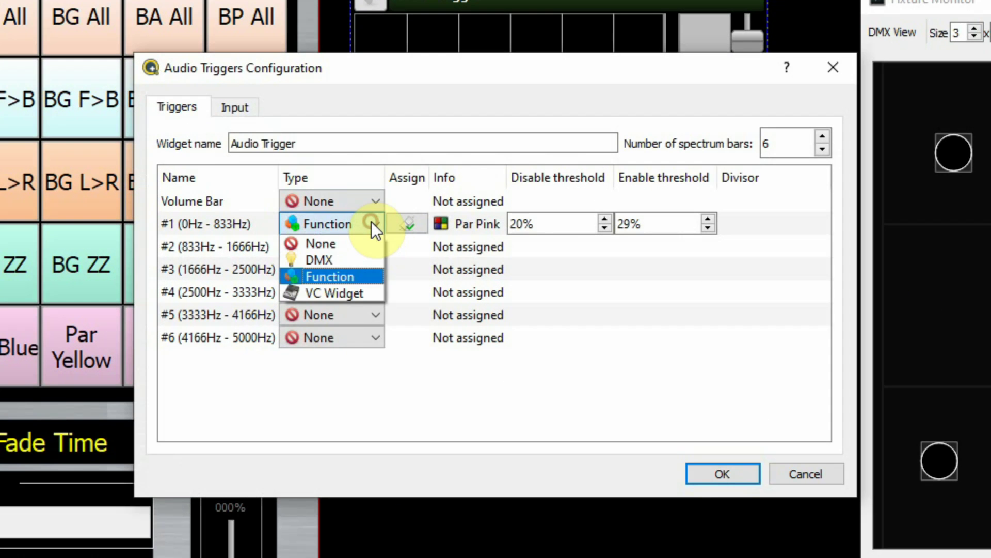
pyautogui.click(345, 292)
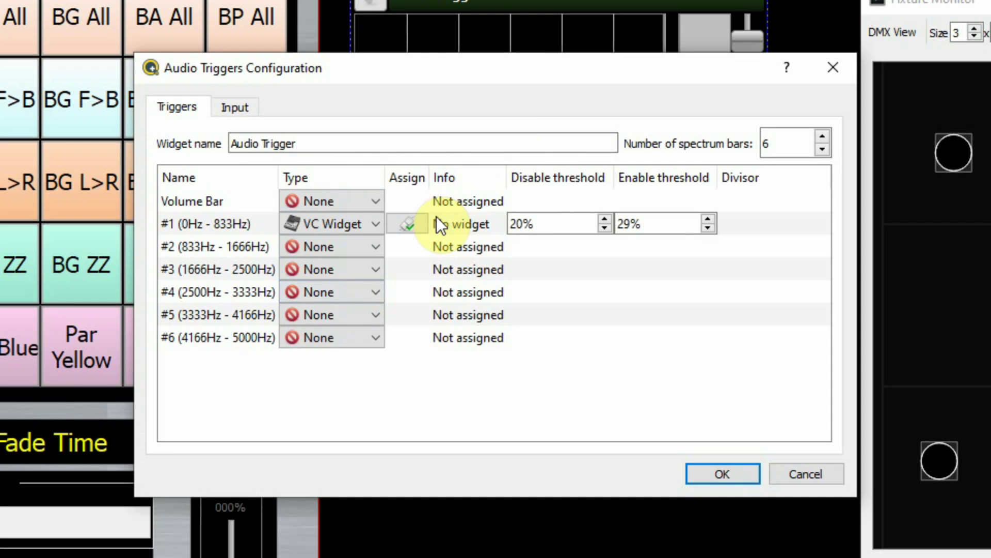
# - Assign the Duration speed dial to the #1 (0Hz - 833Hz) spectrum bar
pyautogui.click(408, 225)
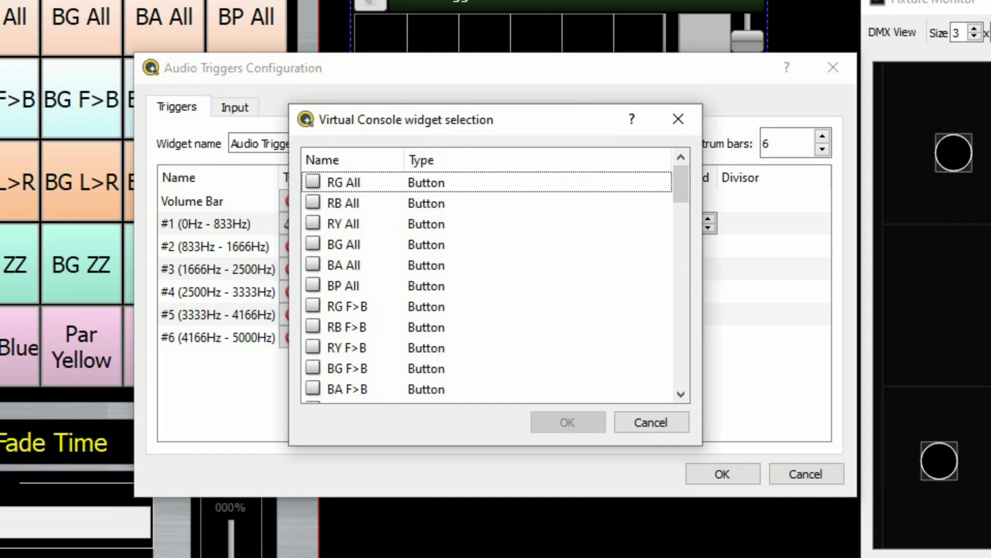
pyautogui.moveTo(689, 181); pyautogui.dragTo(679, 240)
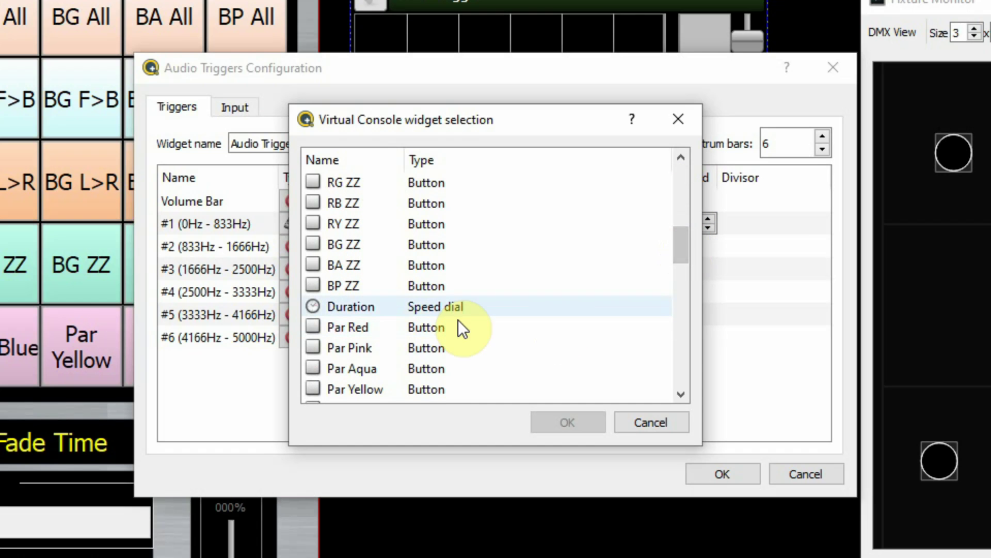
pyautogui.click(473, 308)
pyautogui.click(572, 426)
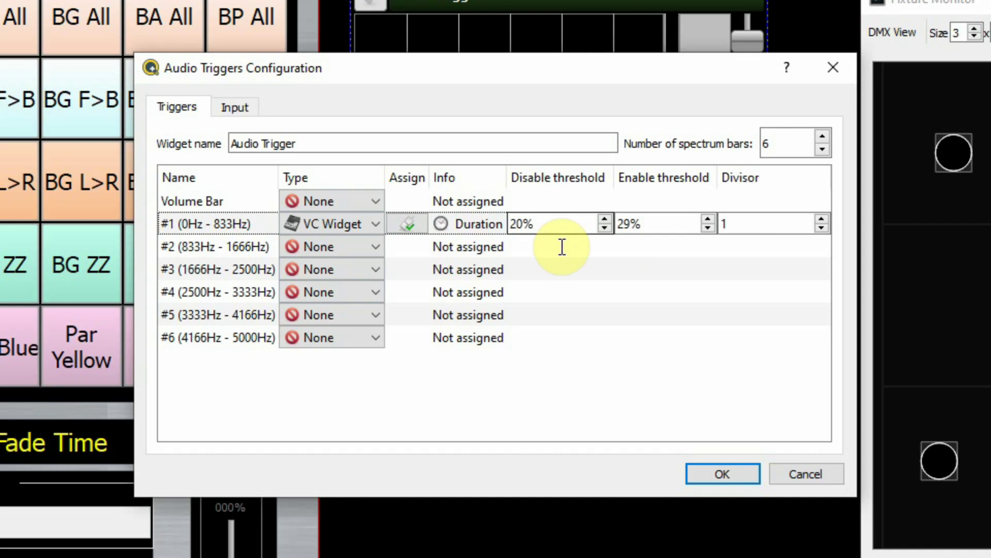
# - Set the #1 bar's enable threshold to 30% and accept the audio trigger configuration
pyautogui.doubleClick(651, 223)
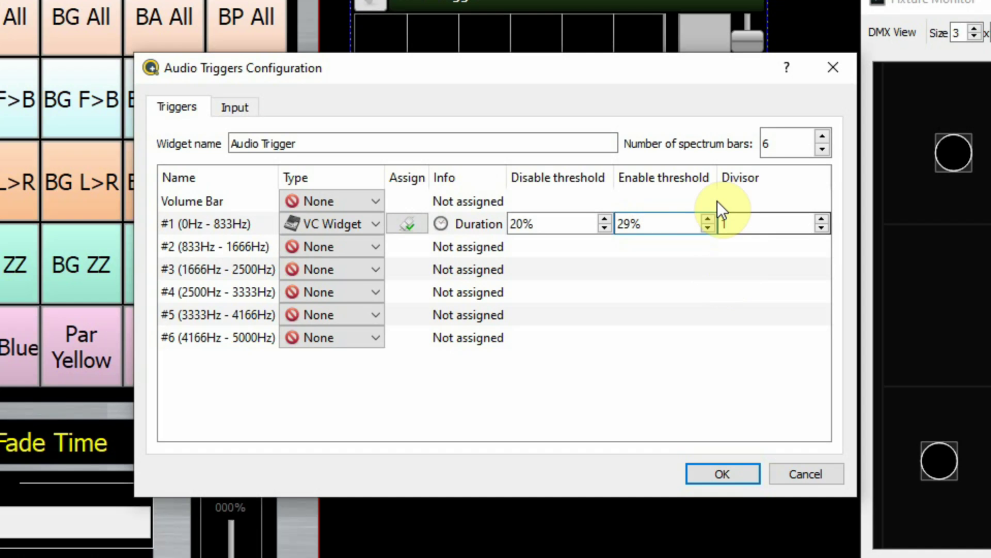
pyautogui.moveTo(690, 222); pyautogui.dragTo(647, 224)
pyautogui.write('30')
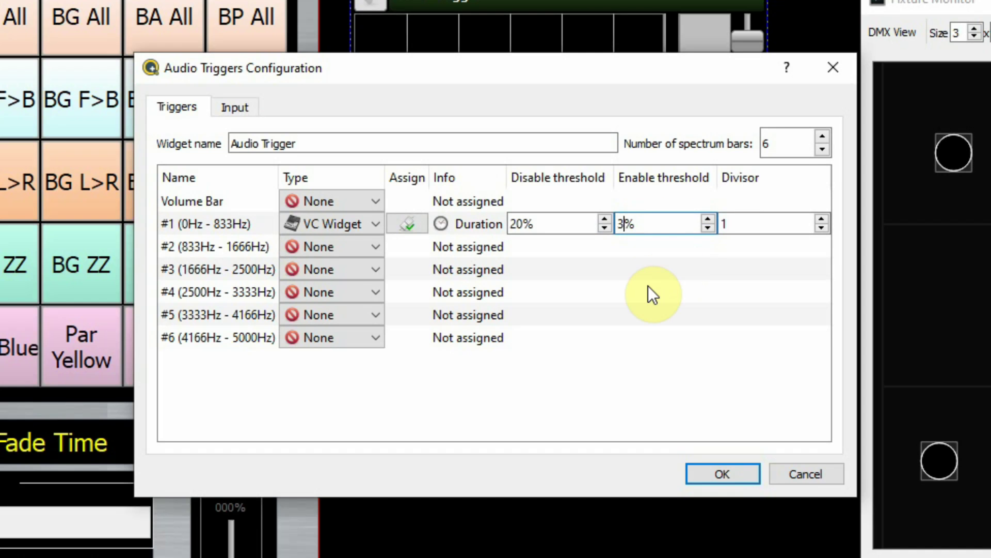
pyautogui.click(723, 474)
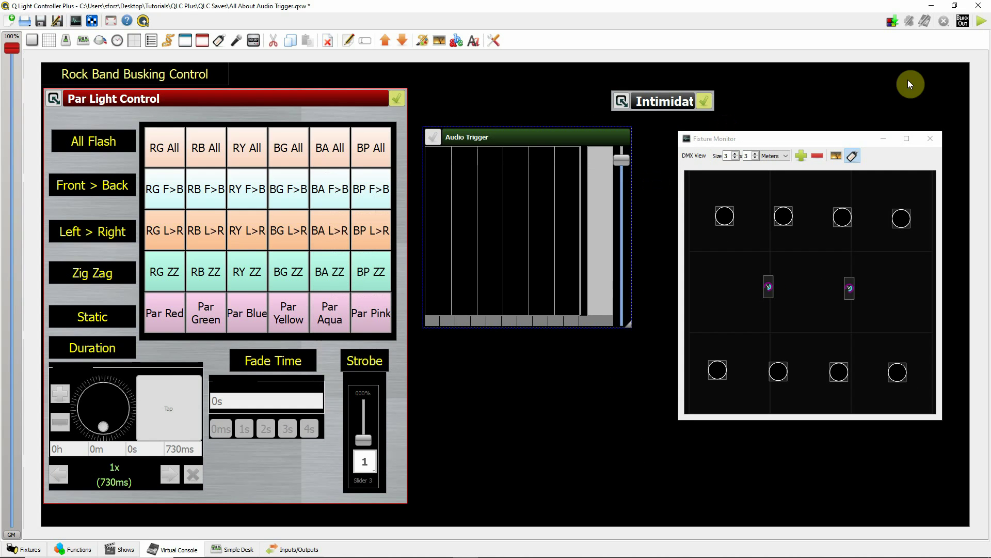
# - Switch to operate mode, start the RG L>R effect and enable the Audio Trigger widget
pyautogui.click(982, 21)
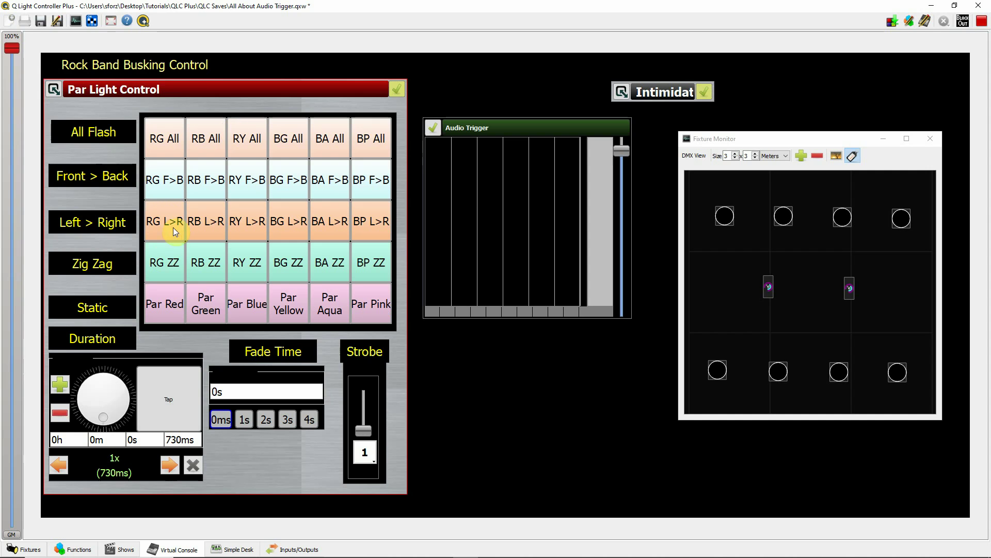
pyautogui.click(152, 223)
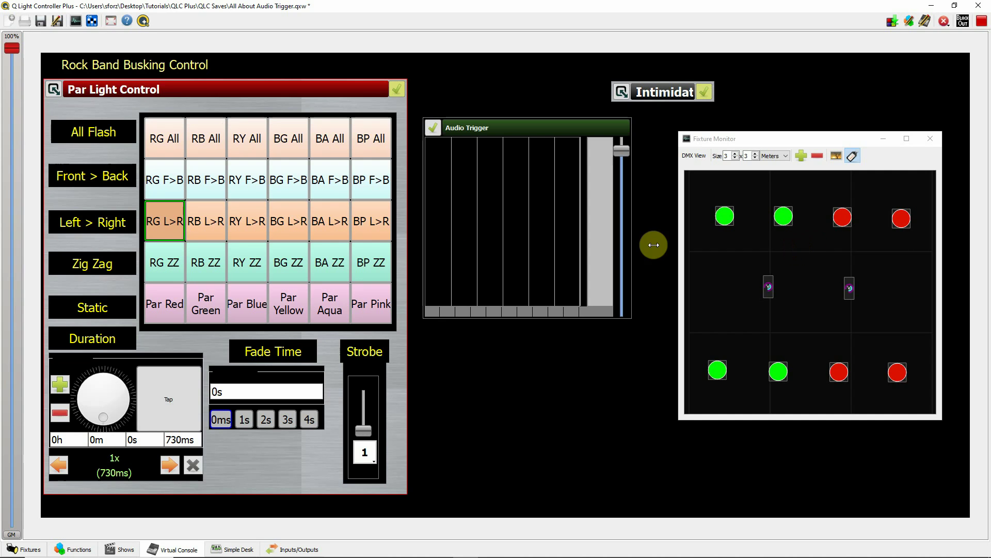
pyautogui.click(434, 129)
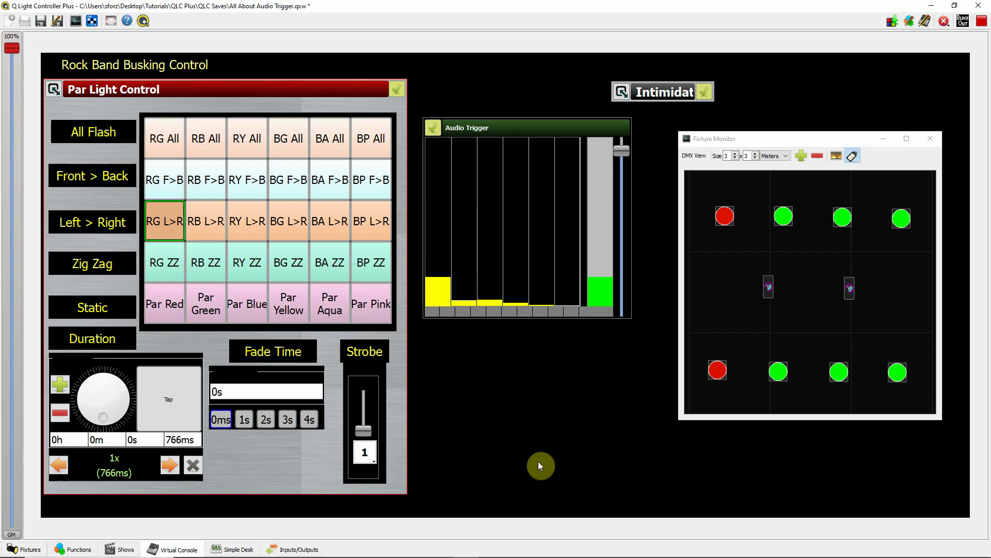